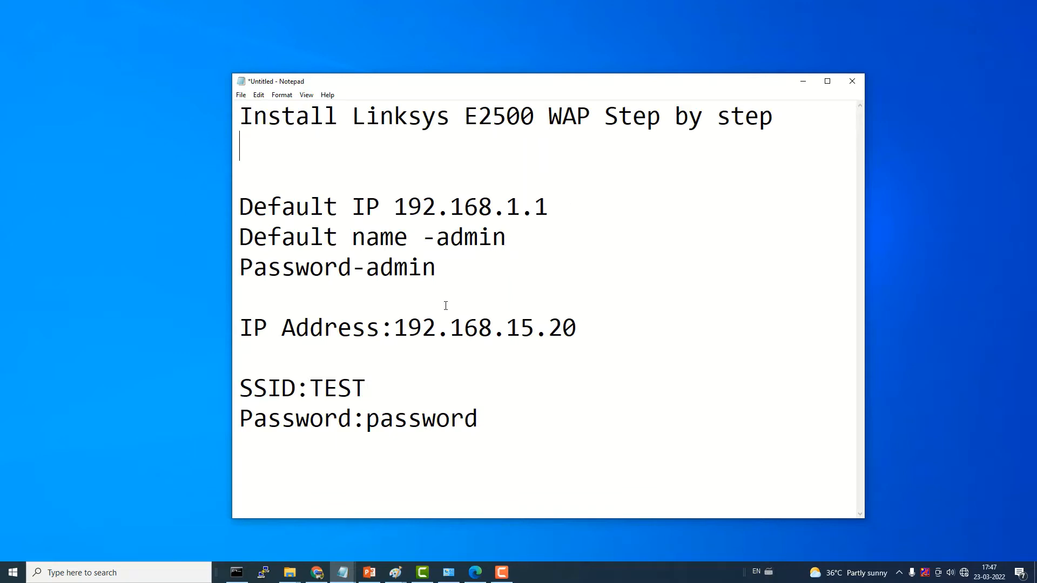
Step: Review the setup notes by selecting the IP 192.168.15.20, SSID TEST and password lines
drag(398, 328, 603, 342)
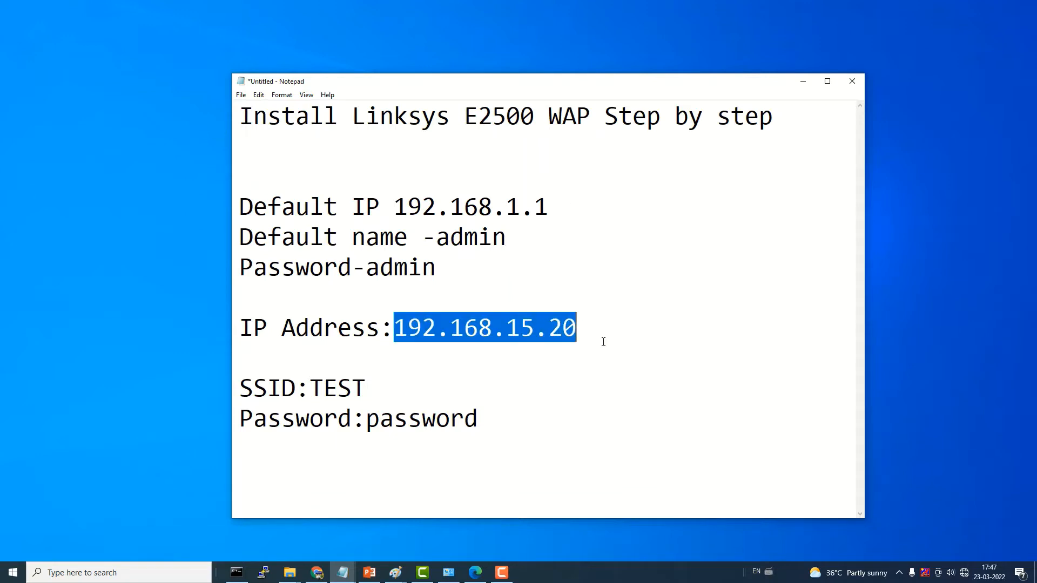
click(521, 351)
drag(249, 387, 367, 389)
drag(243, 426, 522, 419)
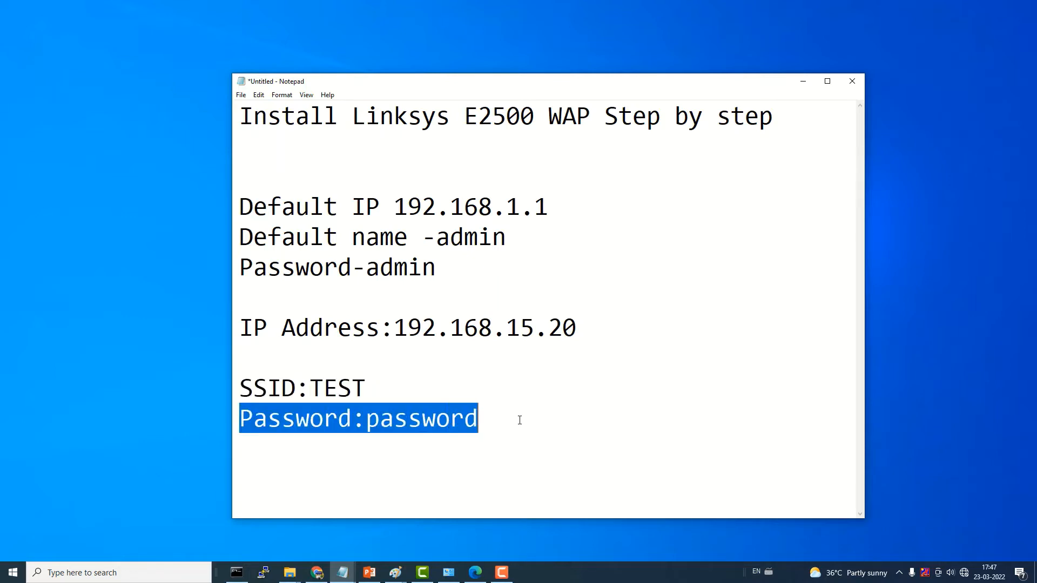
click(520, 419)
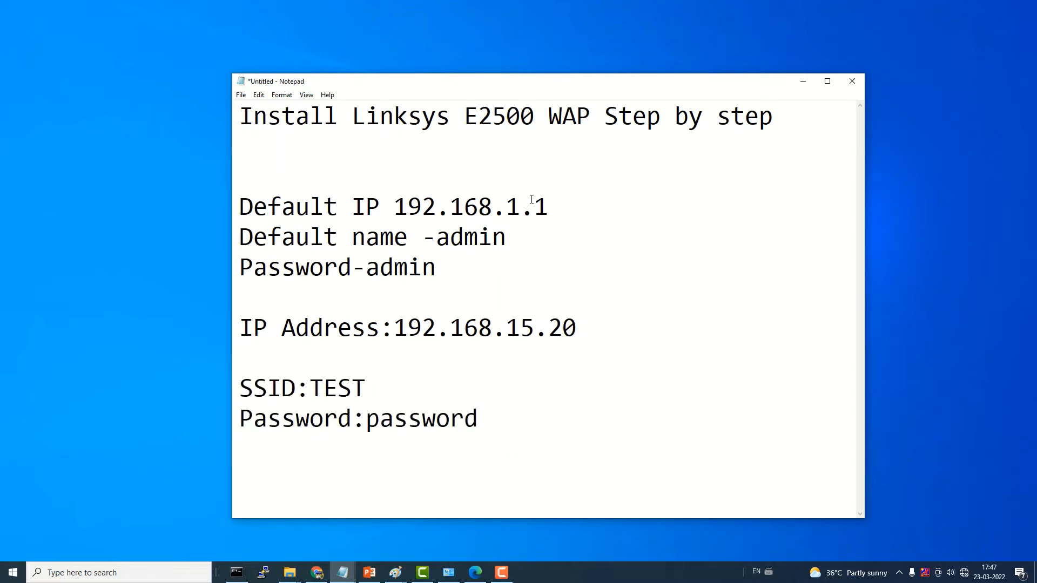
Step: Copy the default IP 192.168.1.1 from the notes and bring up Edge
drag(553, 200, 400, 207)
right_click(409, 204)
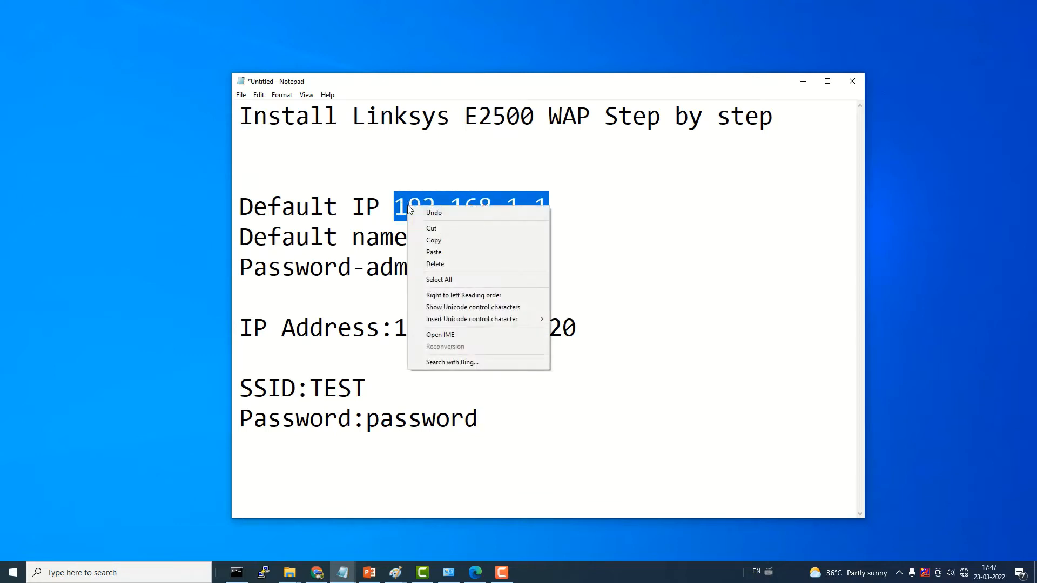
click(431, 241)
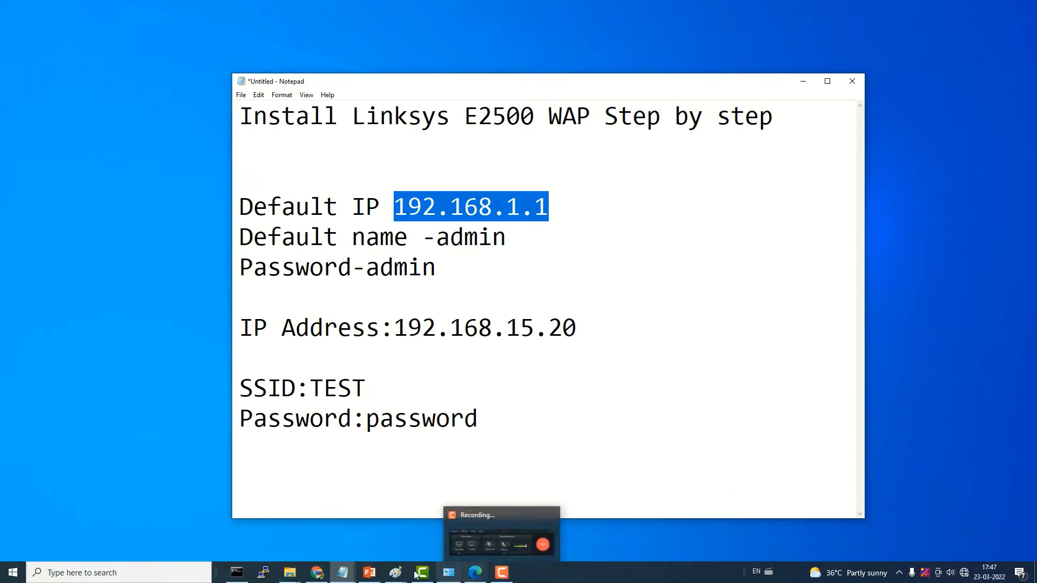
mouse_move(475, 572)
click(459, 524)
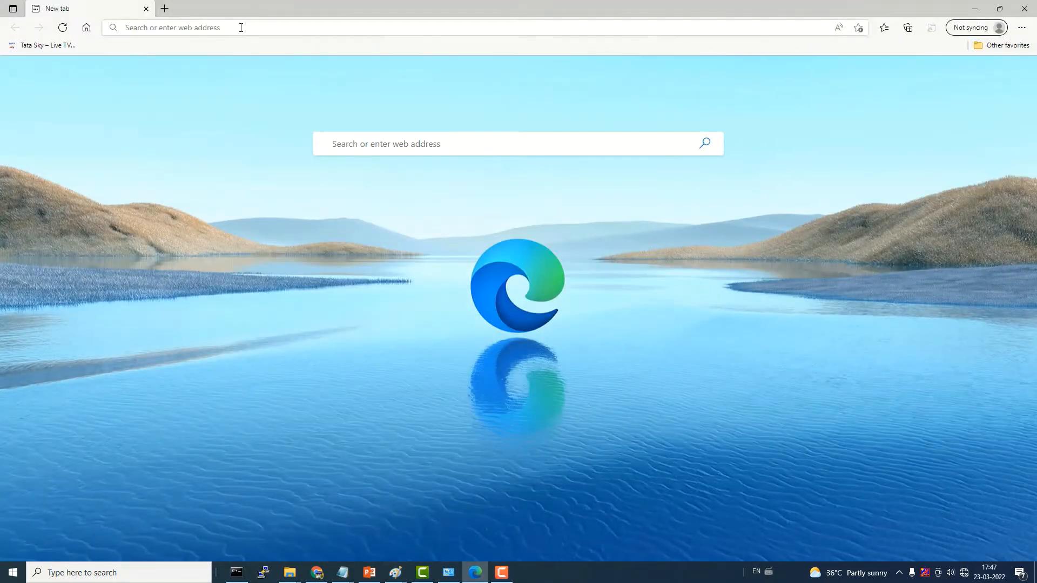
Step: Paste 192.168.1.1 into Edge's address bar, with the screen magnified to 200%
click(240, 26)
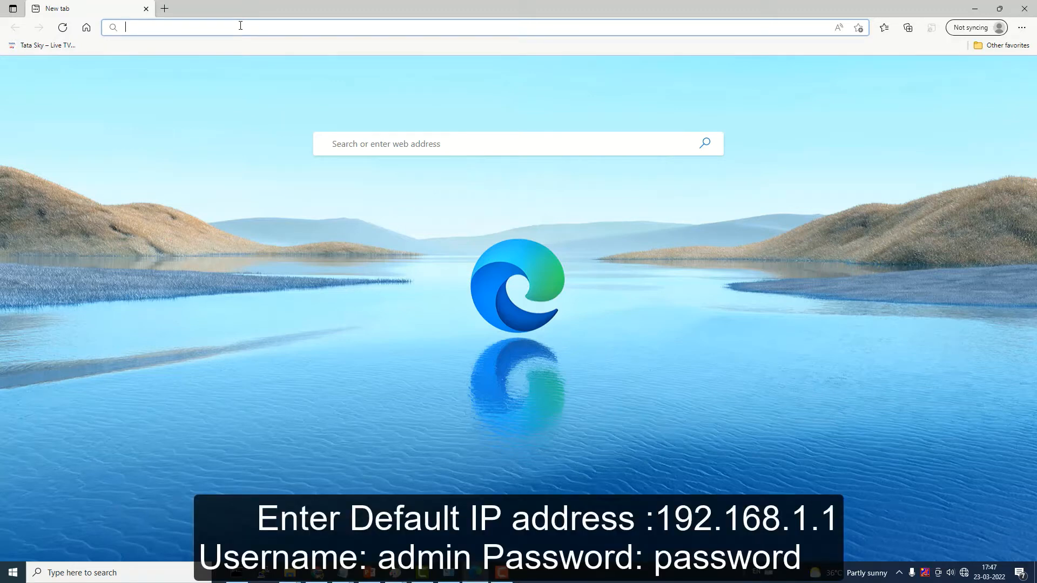
key(super+plus)
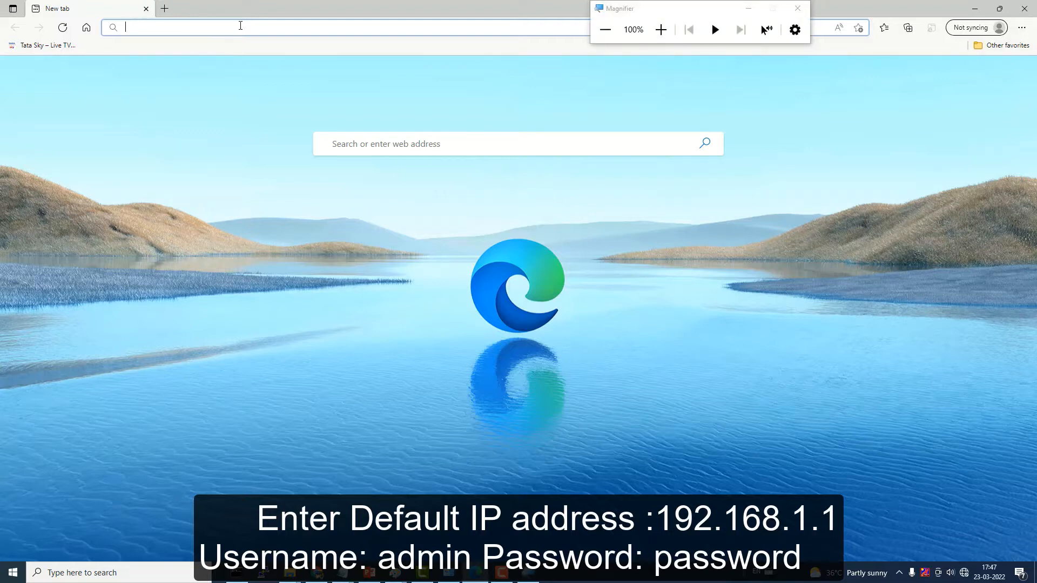
key(super+plus)
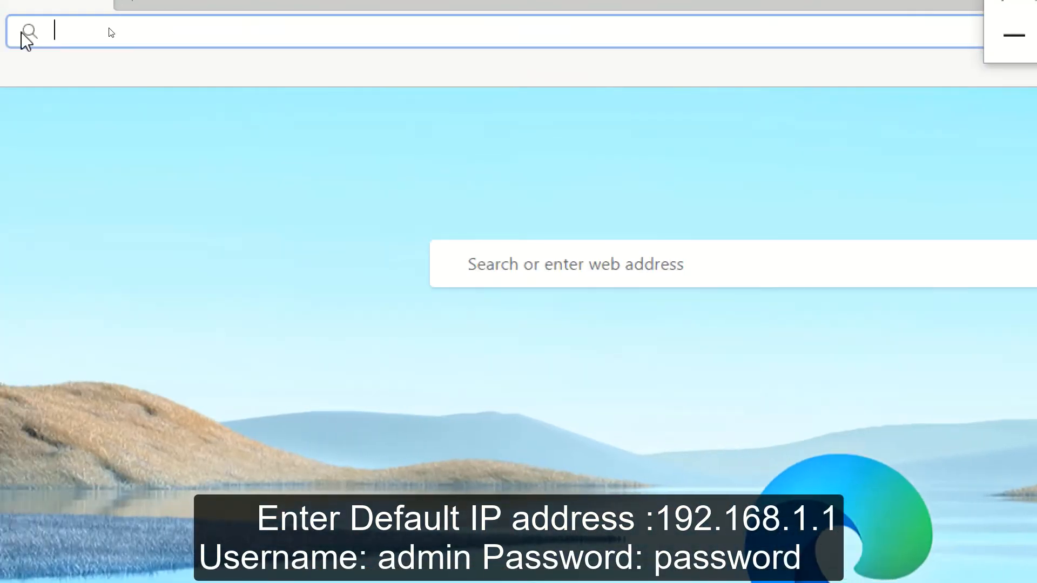
right_click(63, 34)
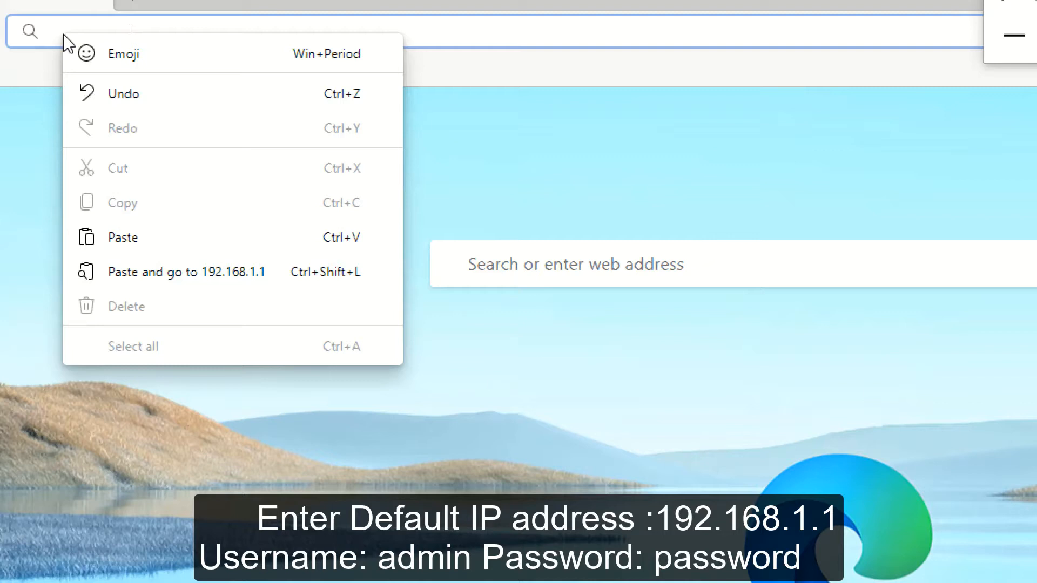
click(103, 246)
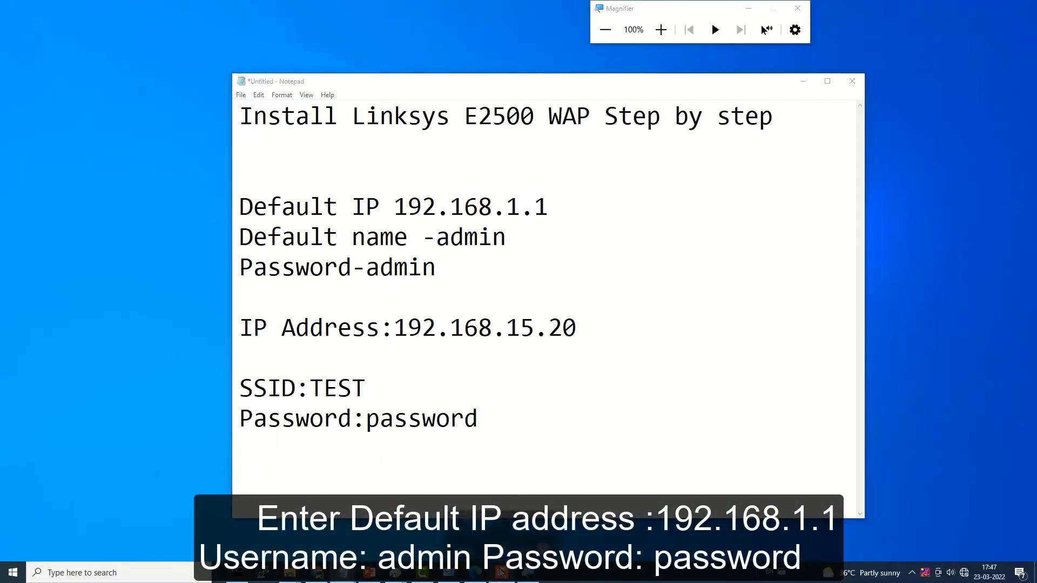
Step: Open the Ethernet connection's properties from the Network Connections list
click(501, 573)
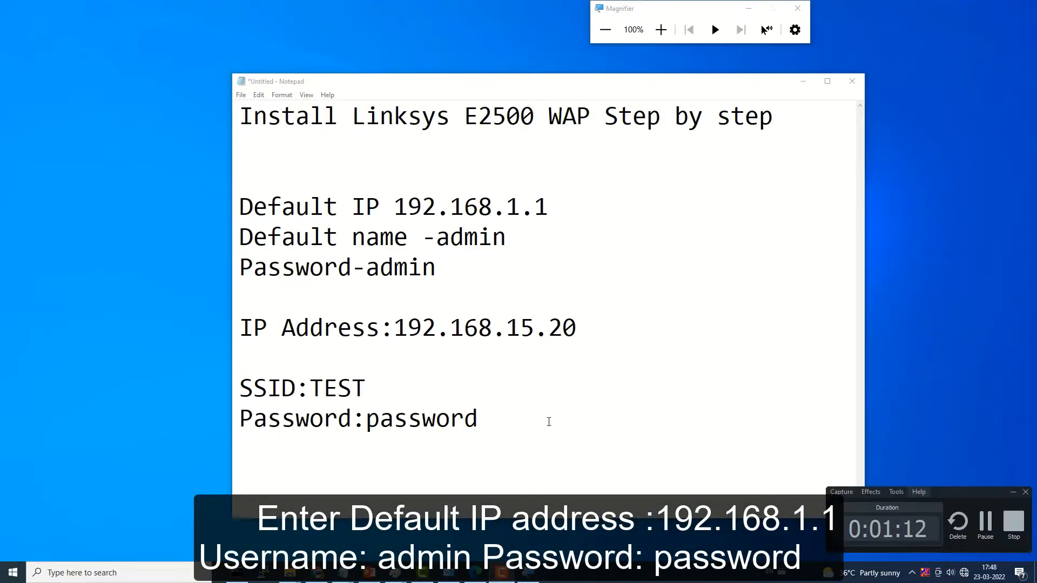
key(super+r)
key(Return)
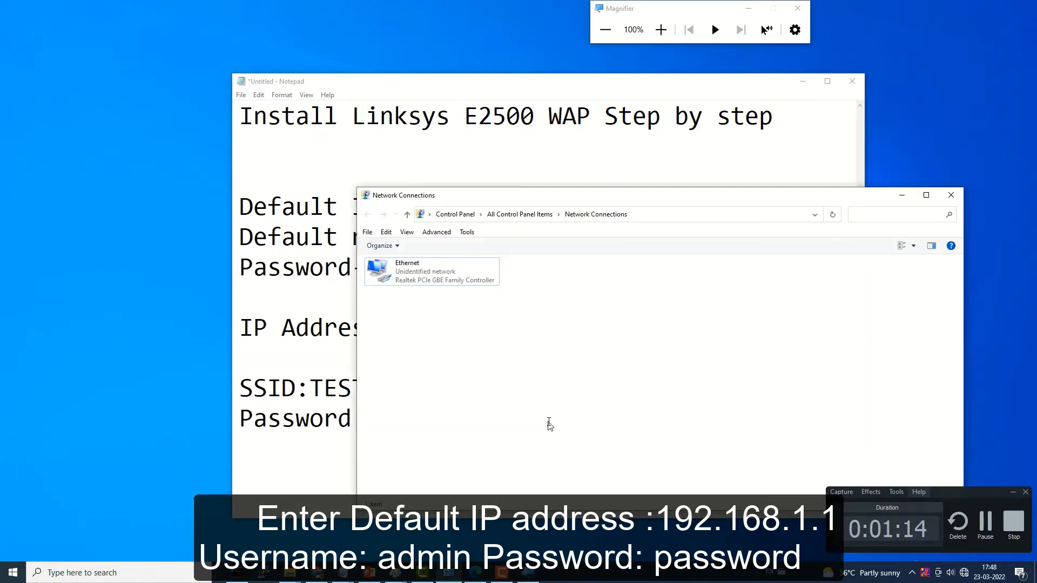
right_click(408, 278)
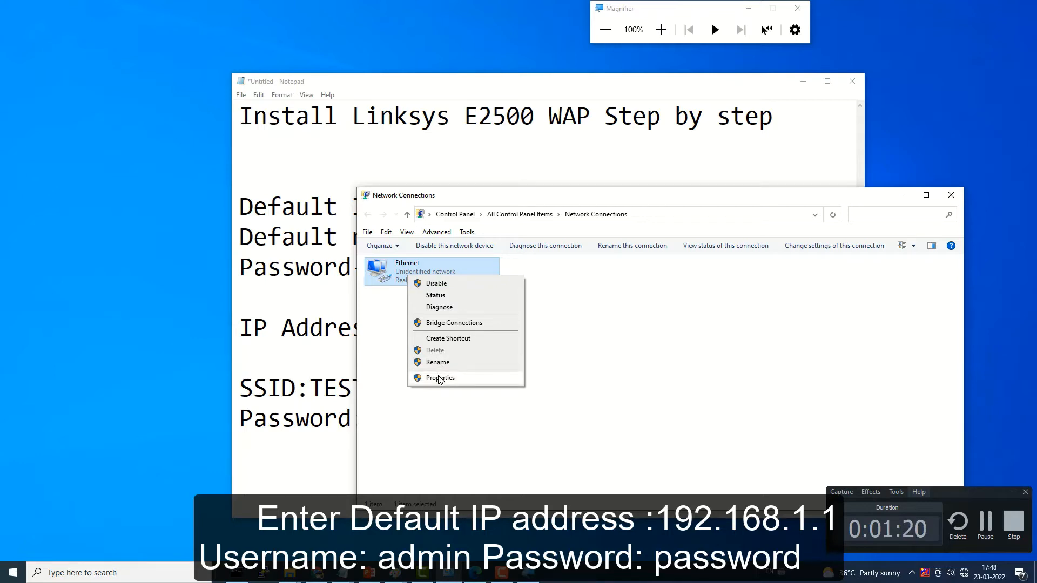
key(super+plus)
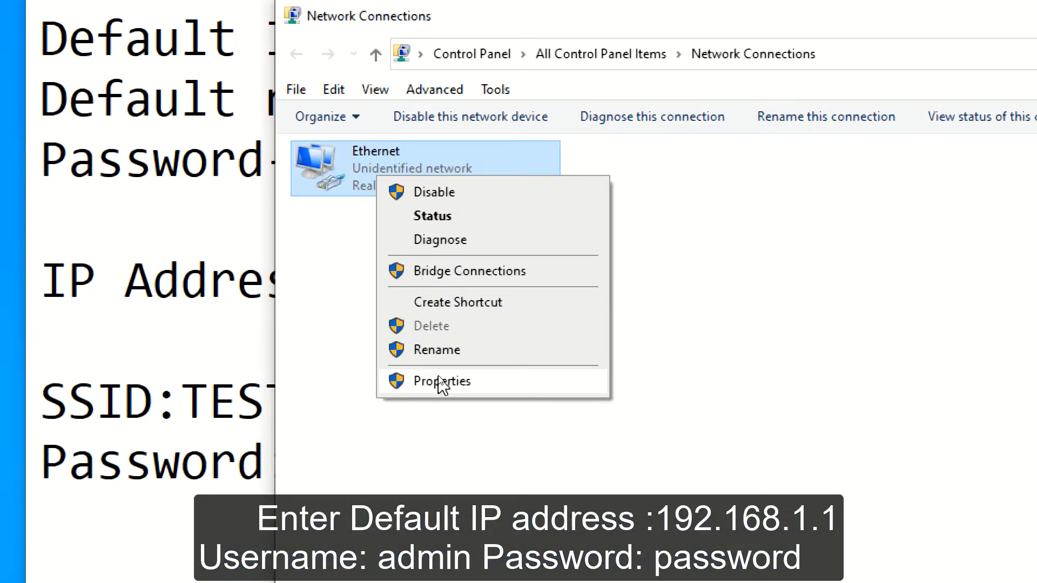
click(439, 380)
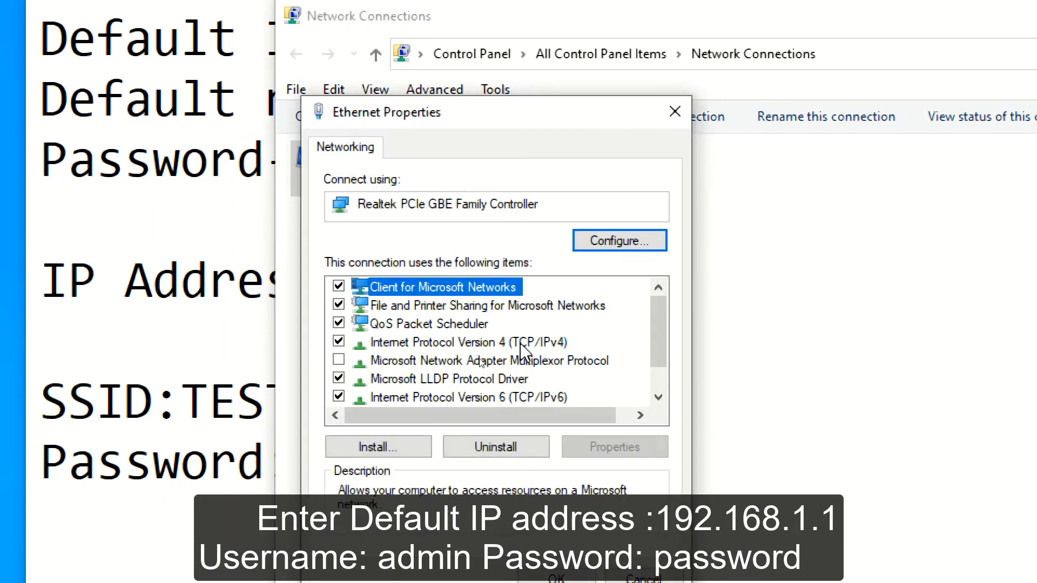
Step: Set the IPv4 address to 192.168.1.2 with mask 255.255.255.0 and confirm
click(521, 344)
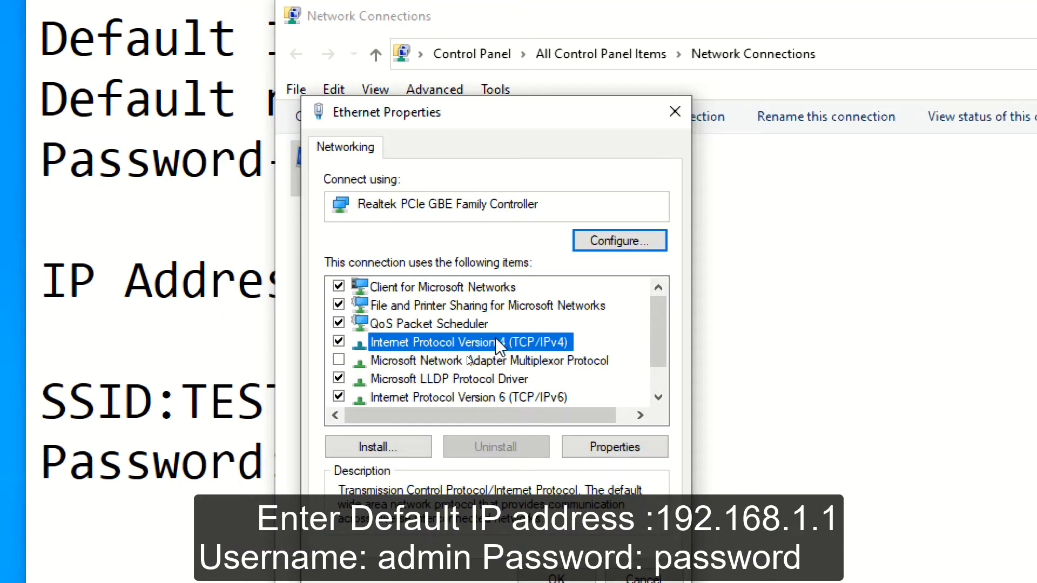
click(621, 448)
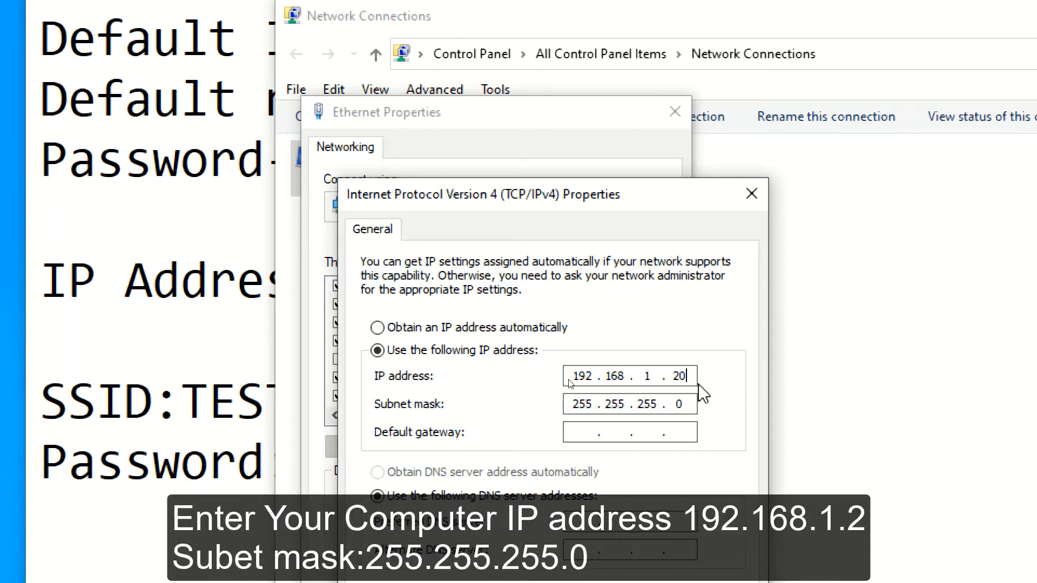
key(BackSpace)
key(BackSpace)
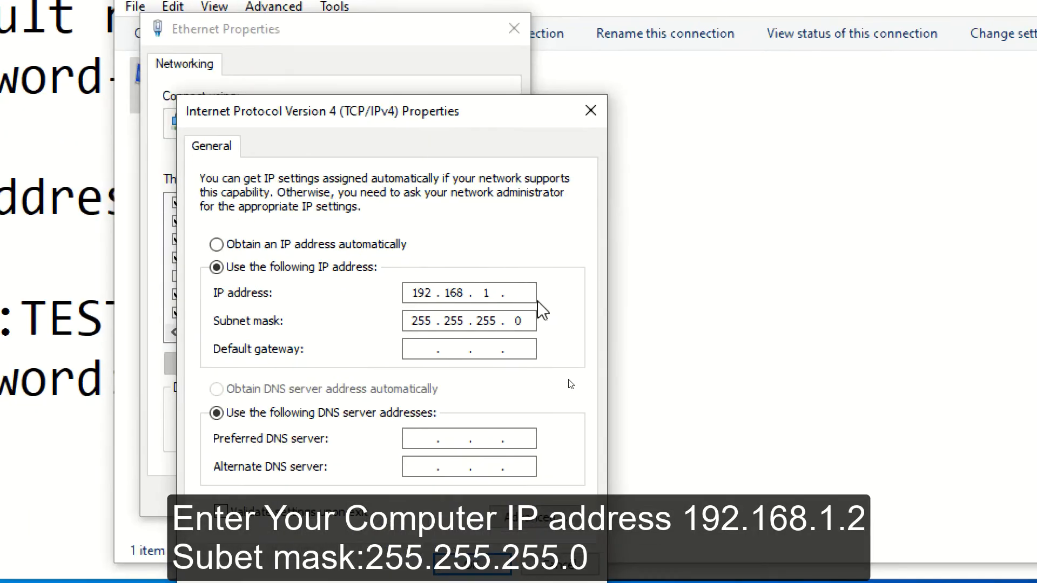
text(2)
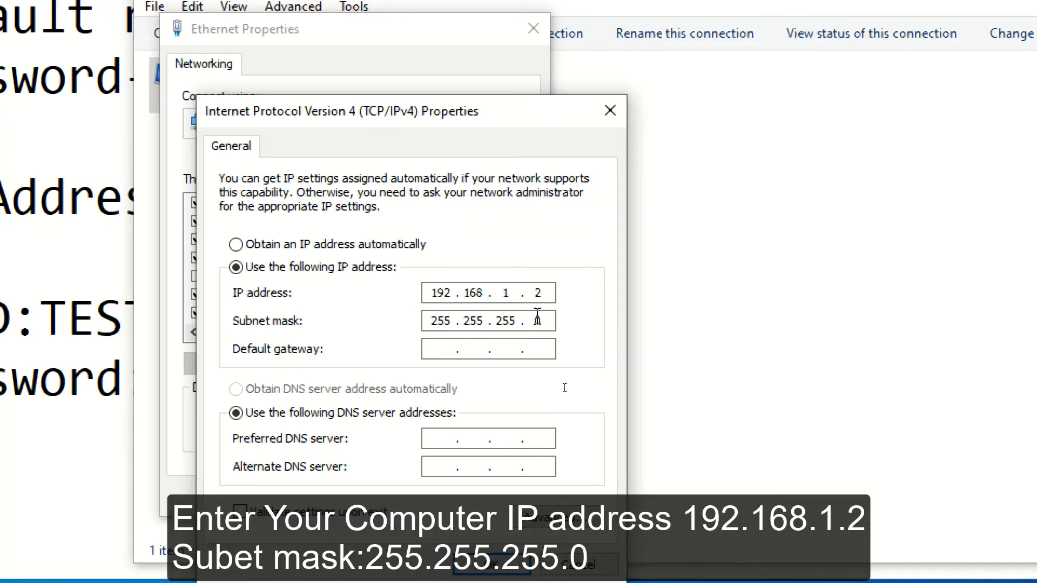
click(491, 550)
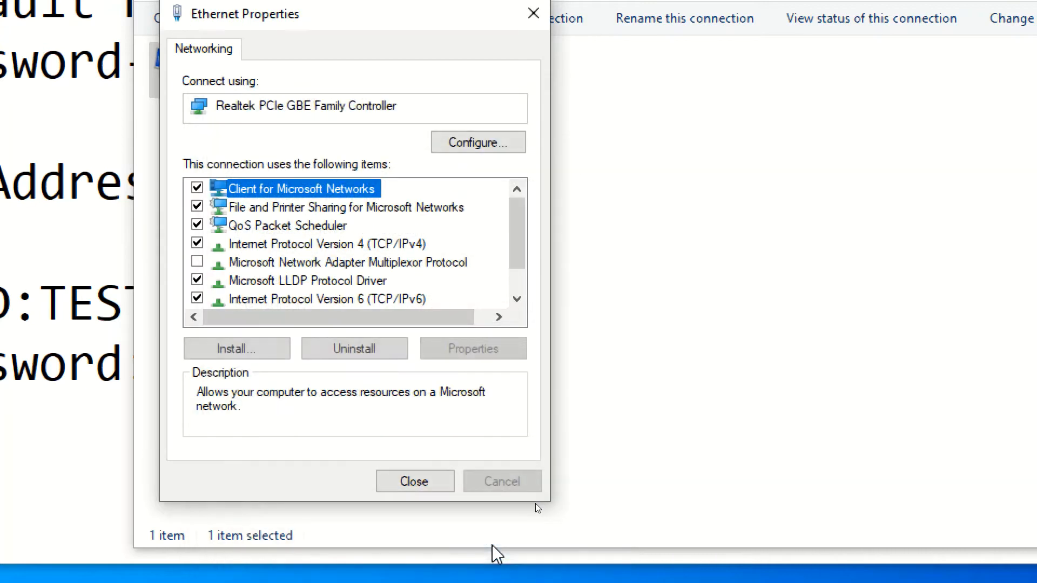
click(409, 490)
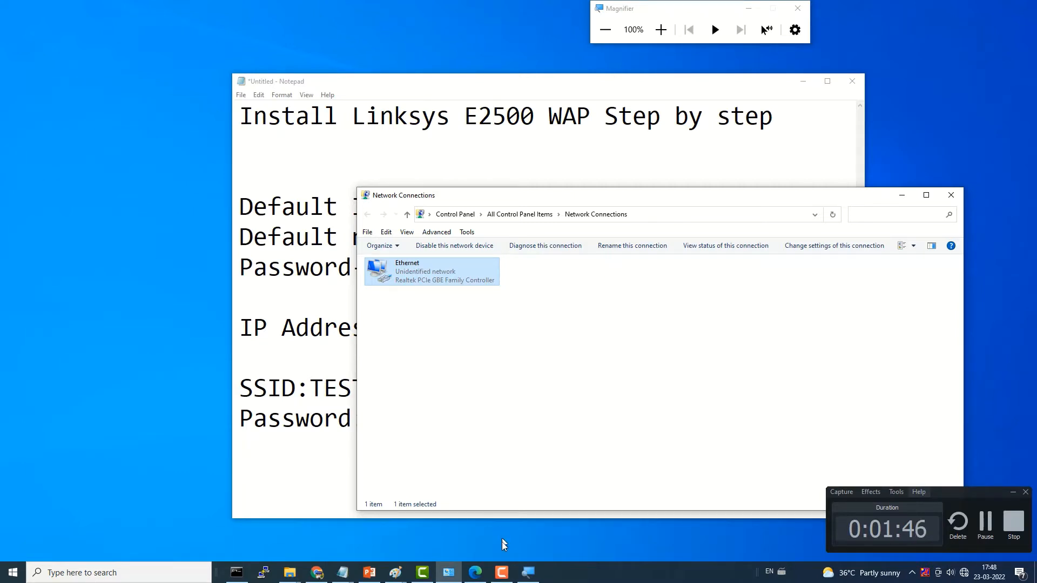
click(986, 526)
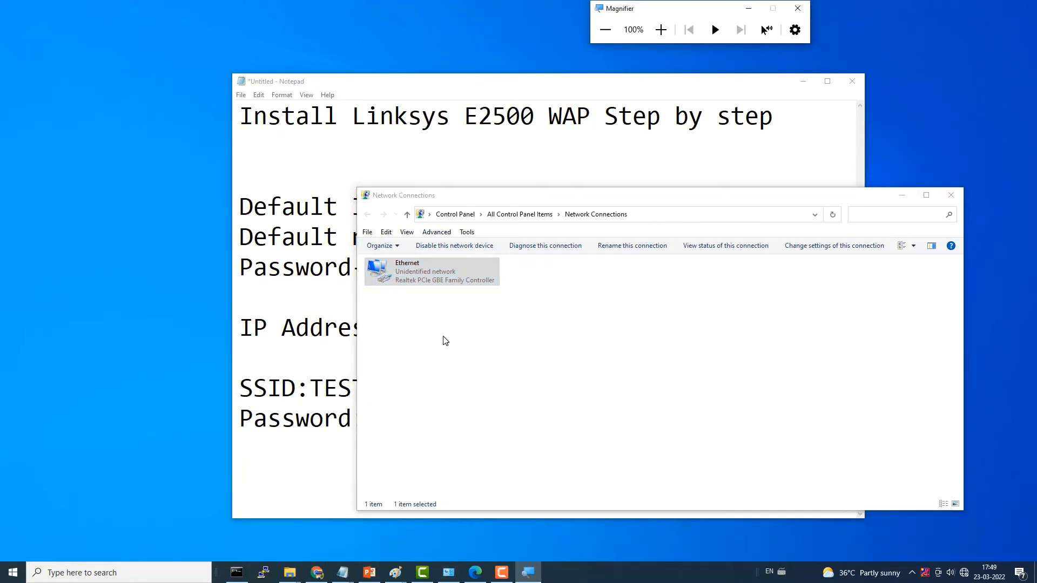
Step: Load the router login page at 192.168.1.1 in Edge
click(476, 571)
click(218, 29)
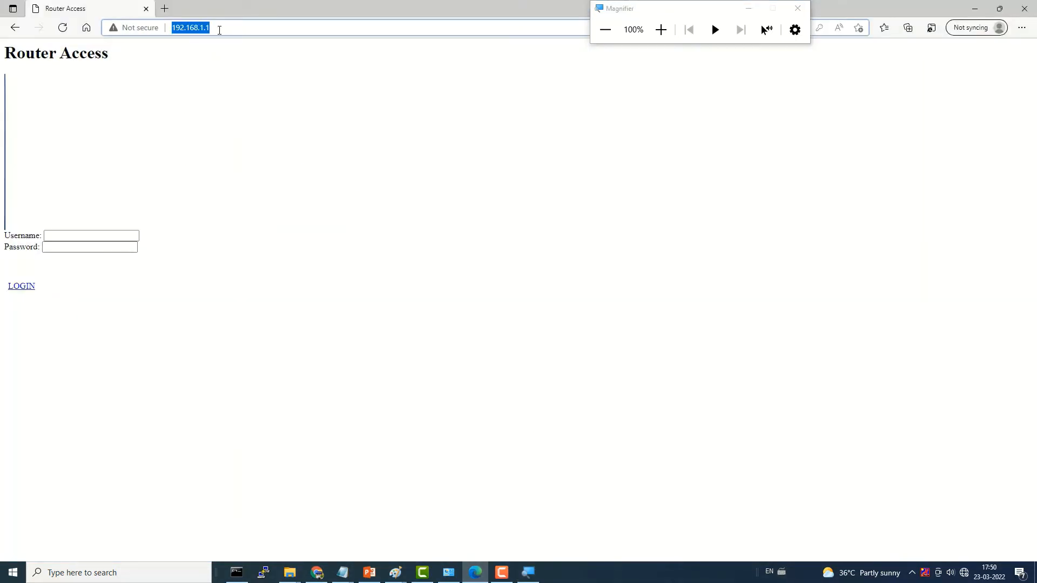
key(Return)
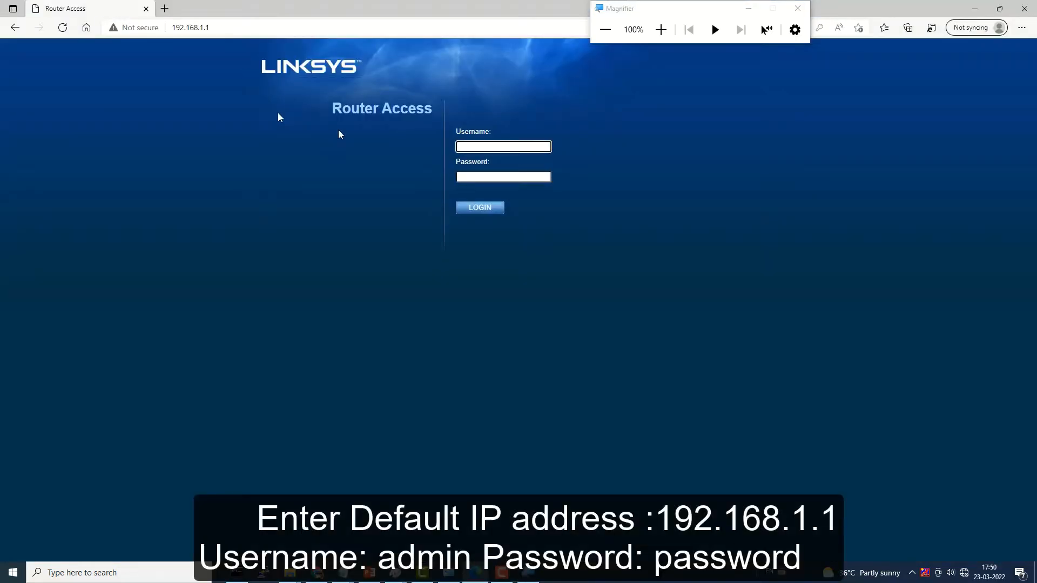
Step: Log in with username admin and the router password
click(493, 150)
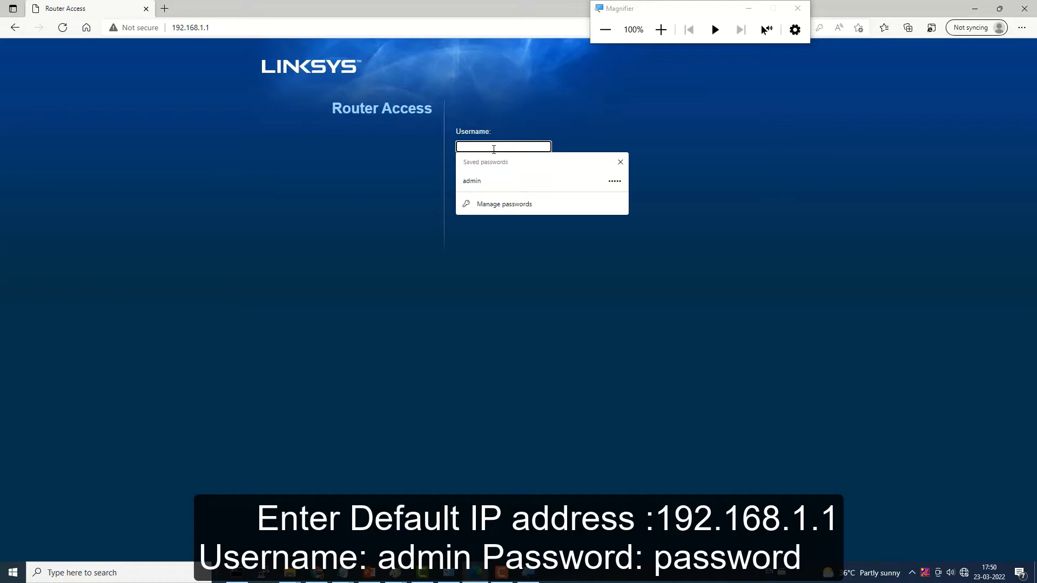
key(super+plus)
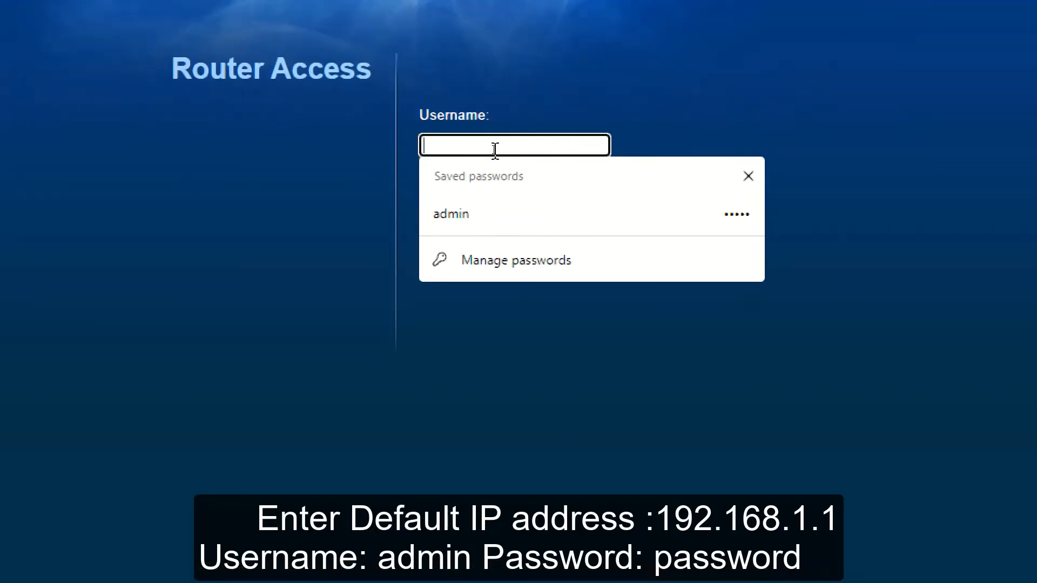
text(admin)
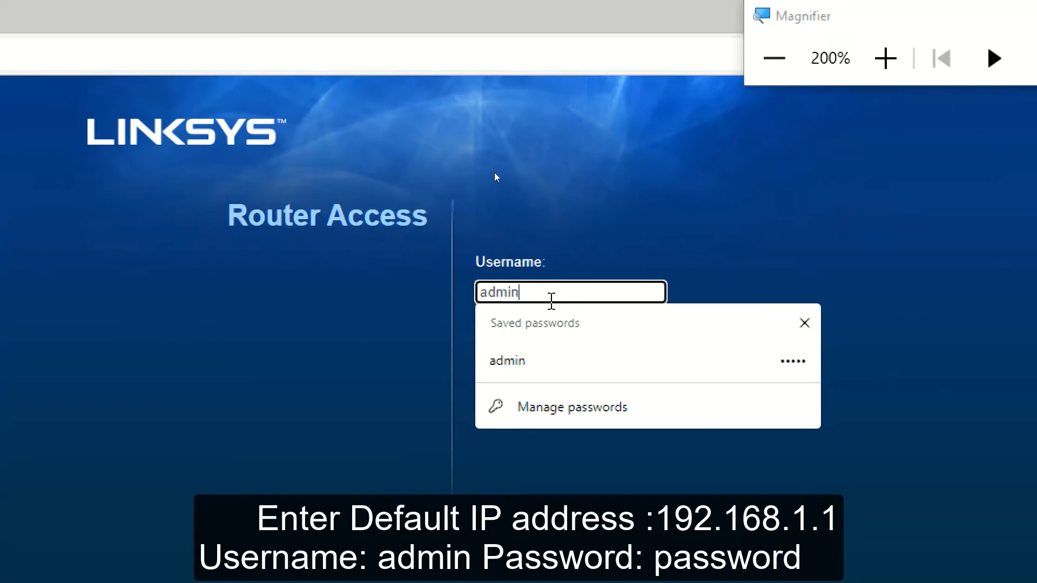
click(335, 382)
click(538, 351)
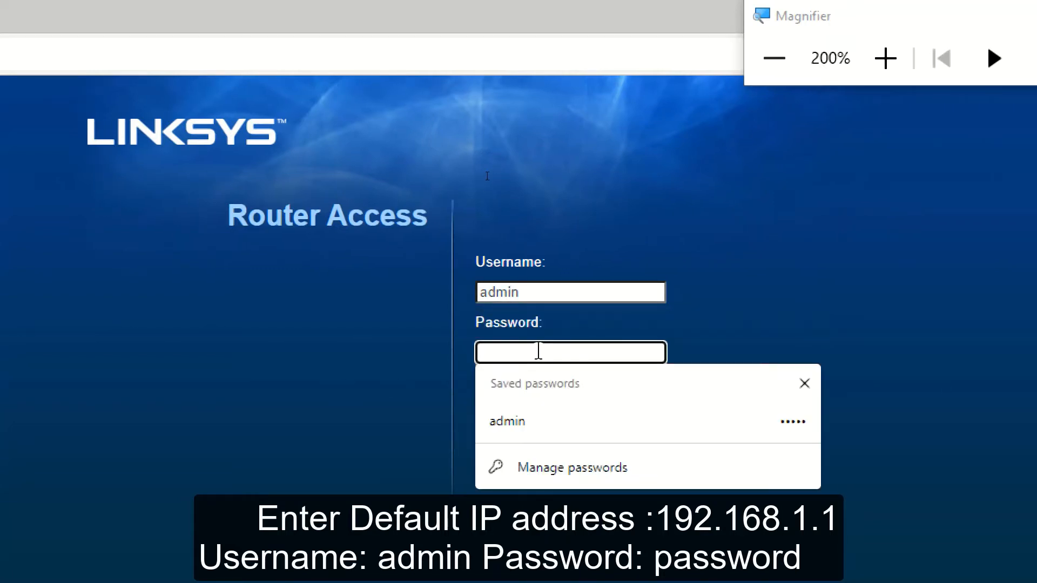
text(admin)
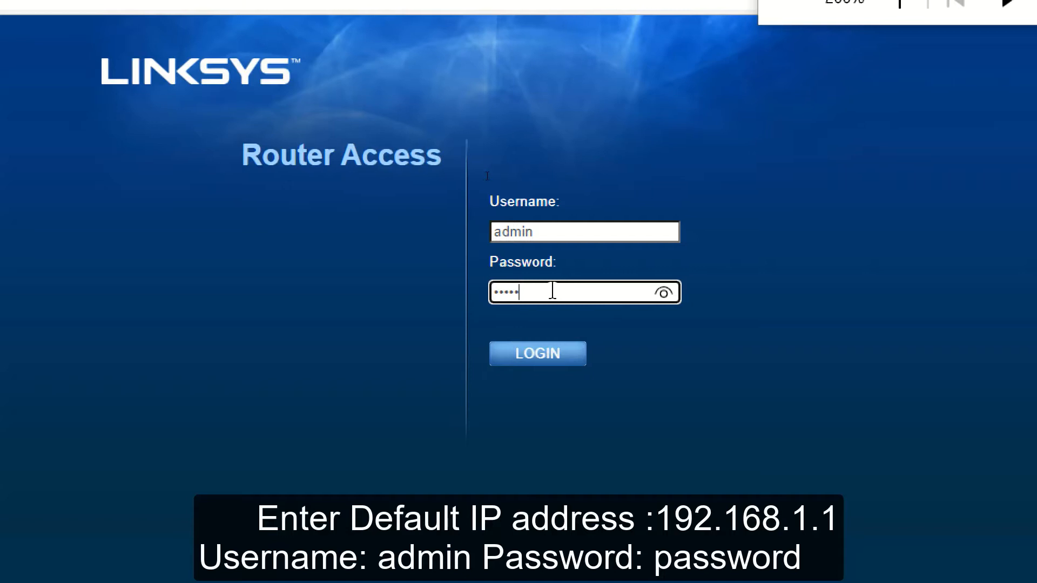
click(537, 361)
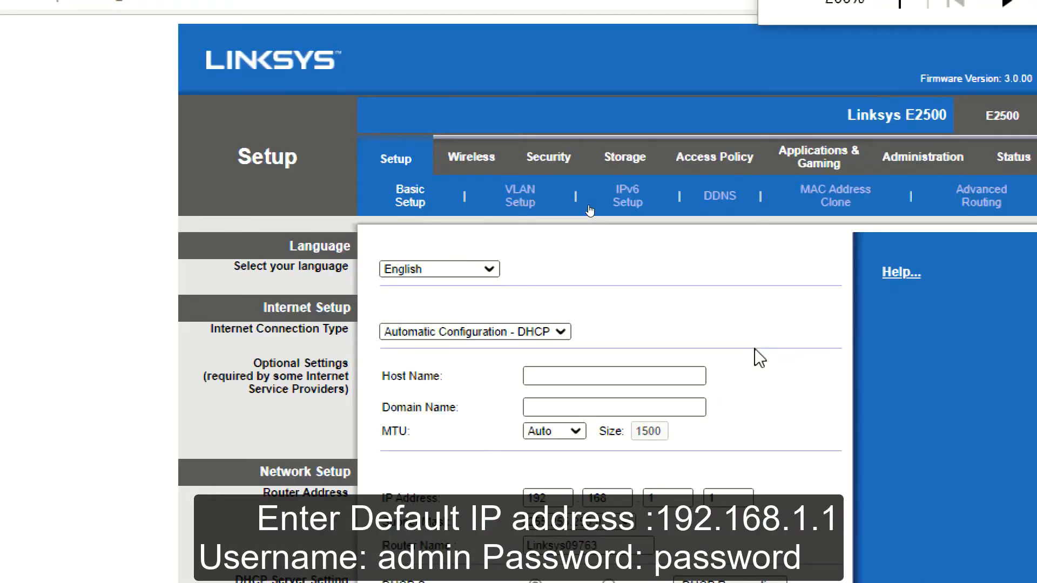
Step: Change the Internet Connection Type to Static IP
key(super+minus)
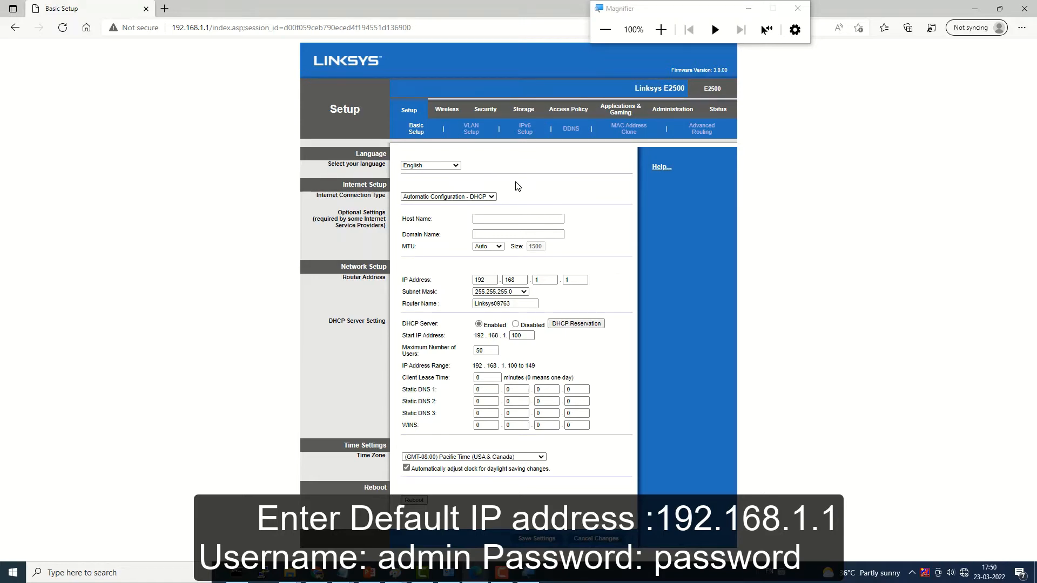
click(460, 198)
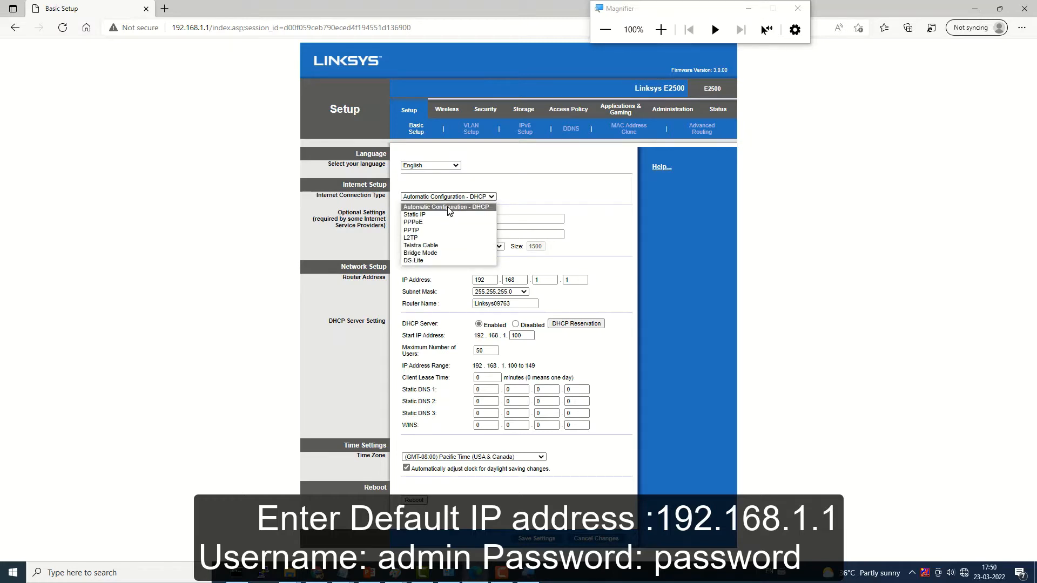
click(434, 216)
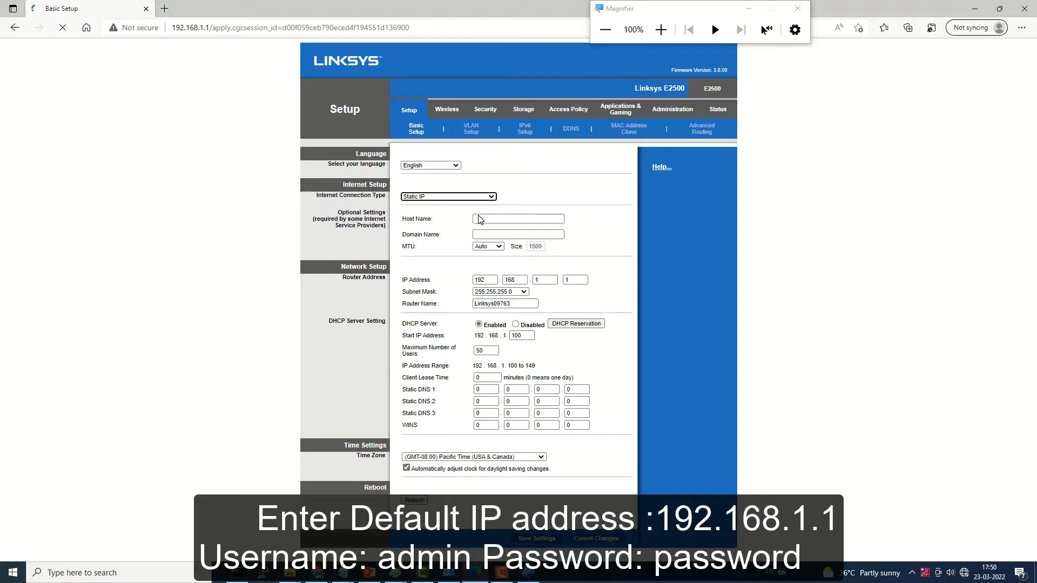
Step: Enter the first Internet IP Address octets 192.168, checking the setup notes for 192.168.15.20
double_click(478, 209)
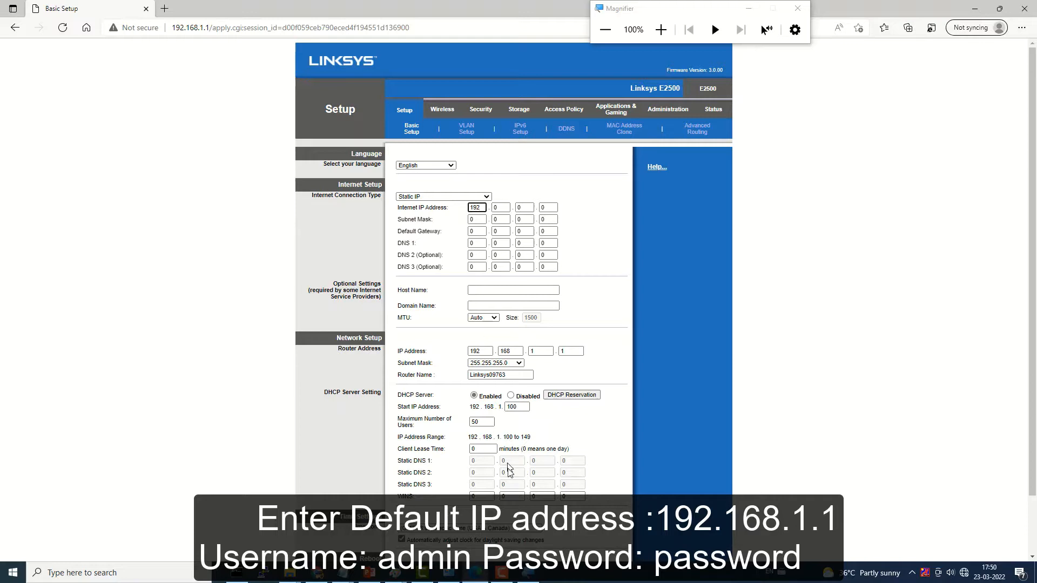
click(348, 572)
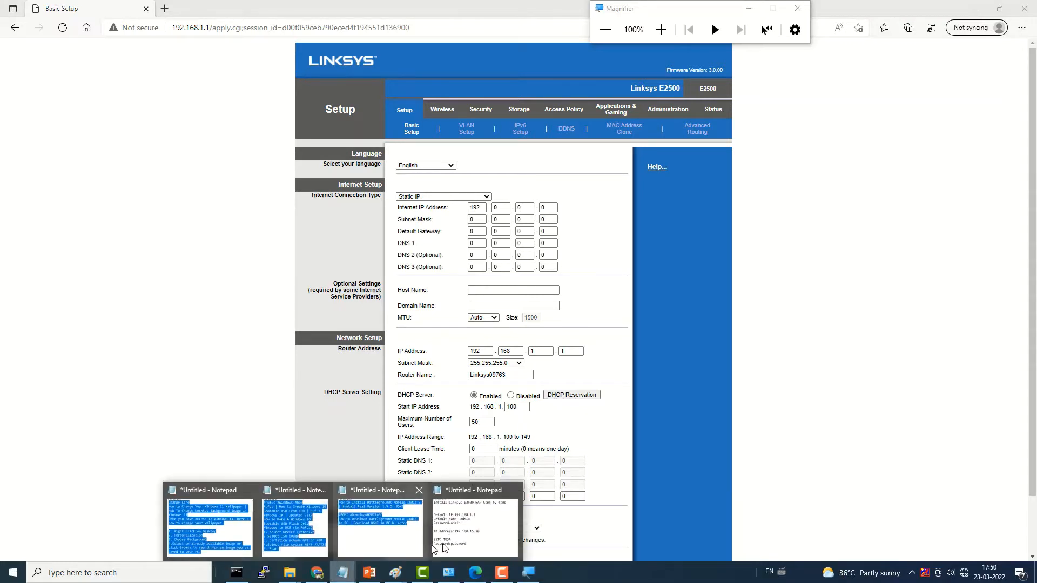
click(460, 544)
drag(577, 336, 399, 337)
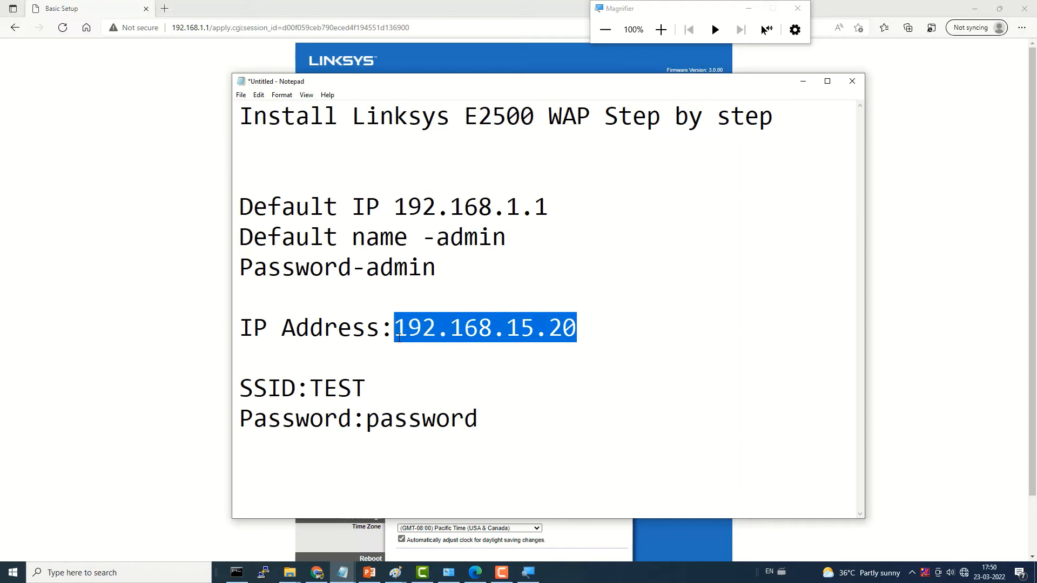
click(802, 83)
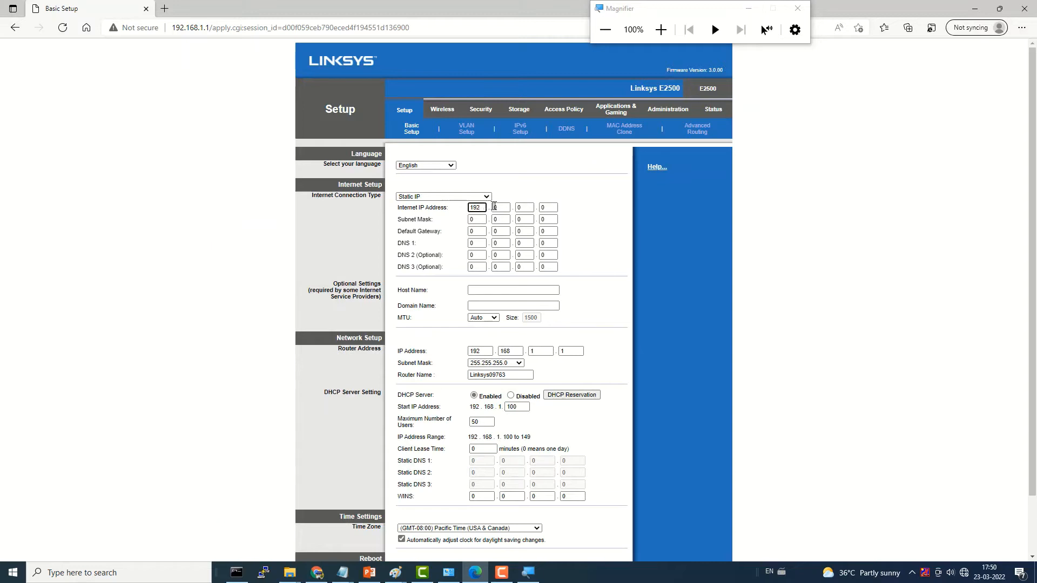
click(500, 206)
double_click(496, 207)
click(343, 574)
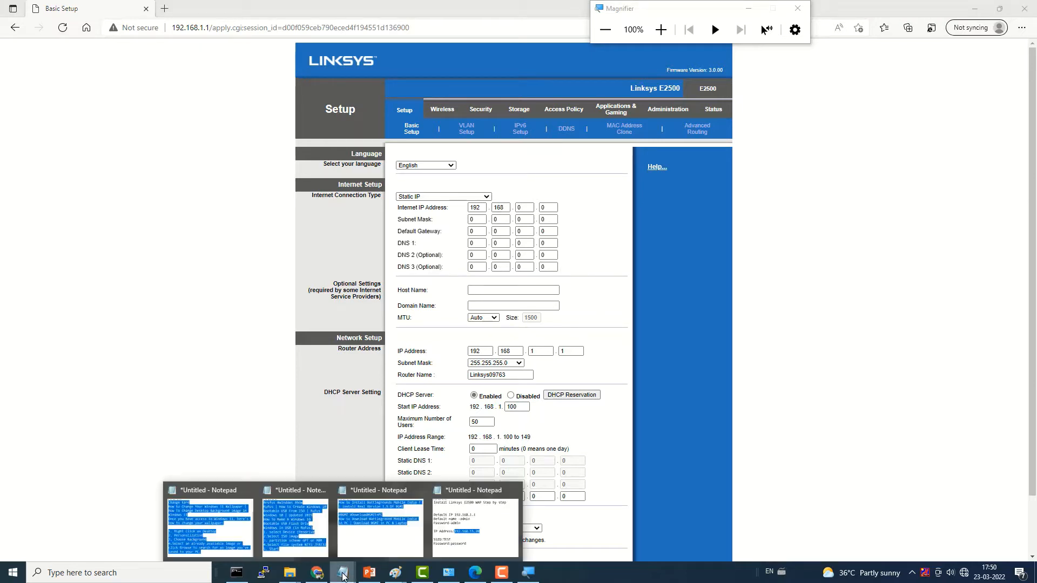
click(449, 532)
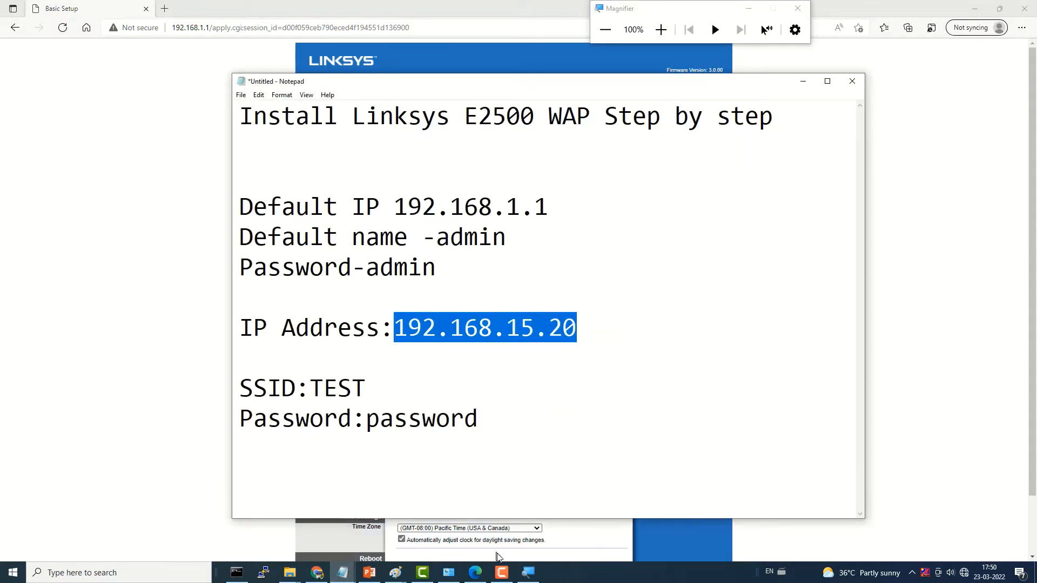
click(540, 571)
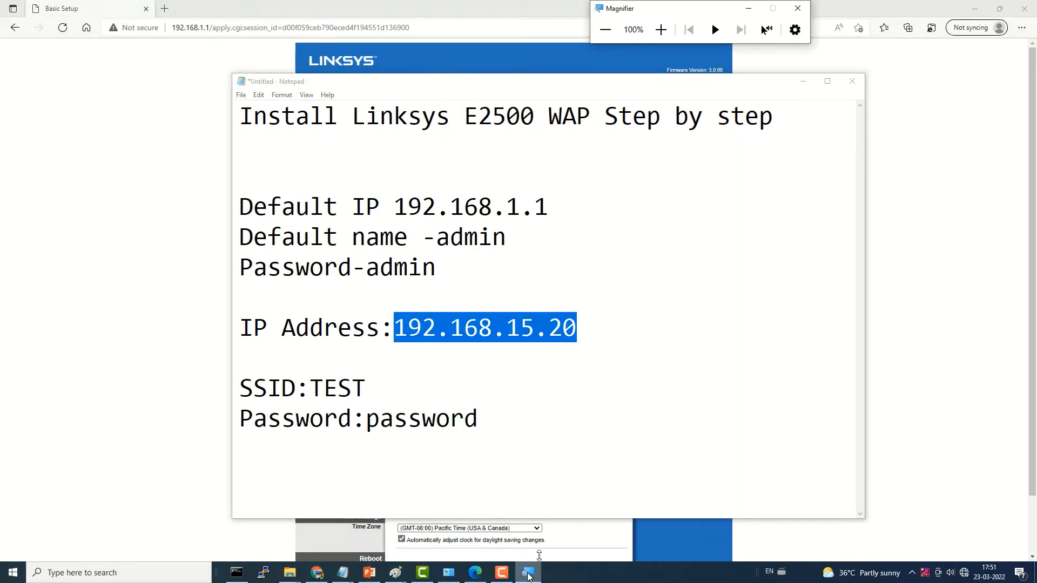
click(805, 82)
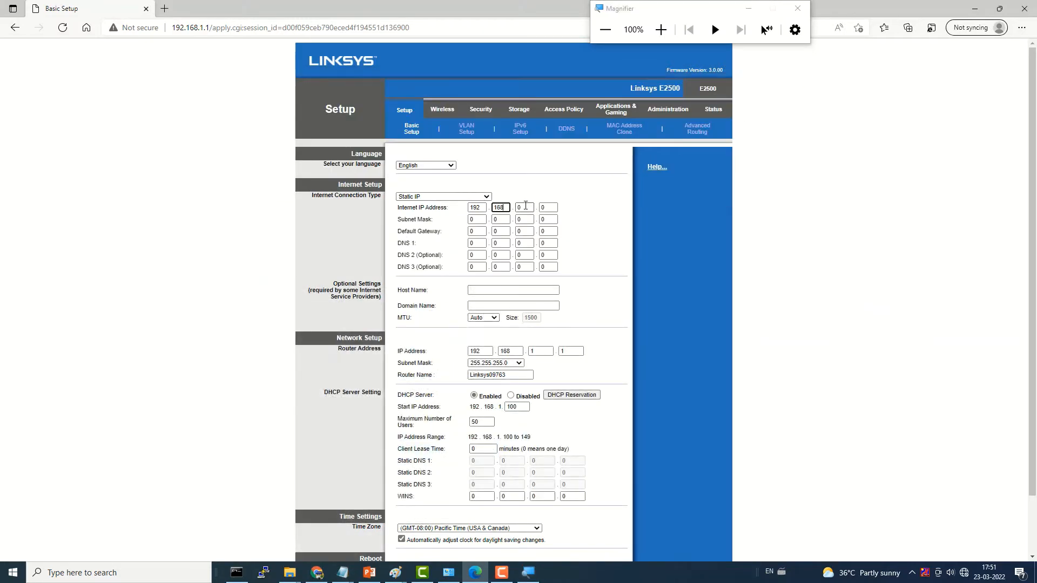
click(525, 206)
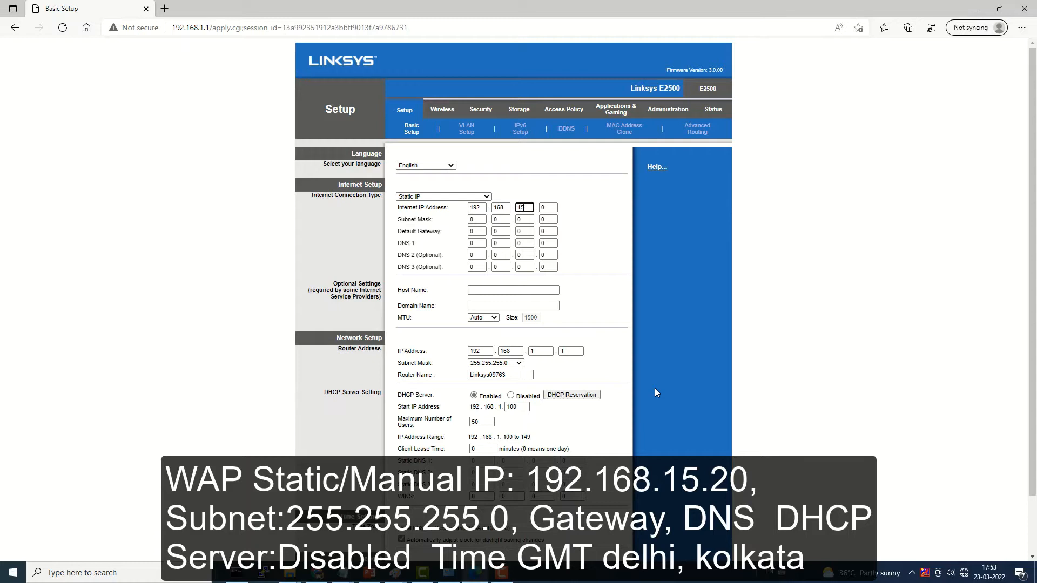
Step: Complete the IP 192.168.15.20 and enter subnet mask 255.255.255.255
click(550, 208)
click(482, 220)
click(500, 220)
key(Tab)
text(255)
key(Tab)
text(255)
Step: Enter default gateway 192.168.15.1 and DNS 1 address 8.8.8.8
double_click(475, 231)
key(BackSpace)
text(192)
click(503, 232)
click(522, 234)
click(554, 233)
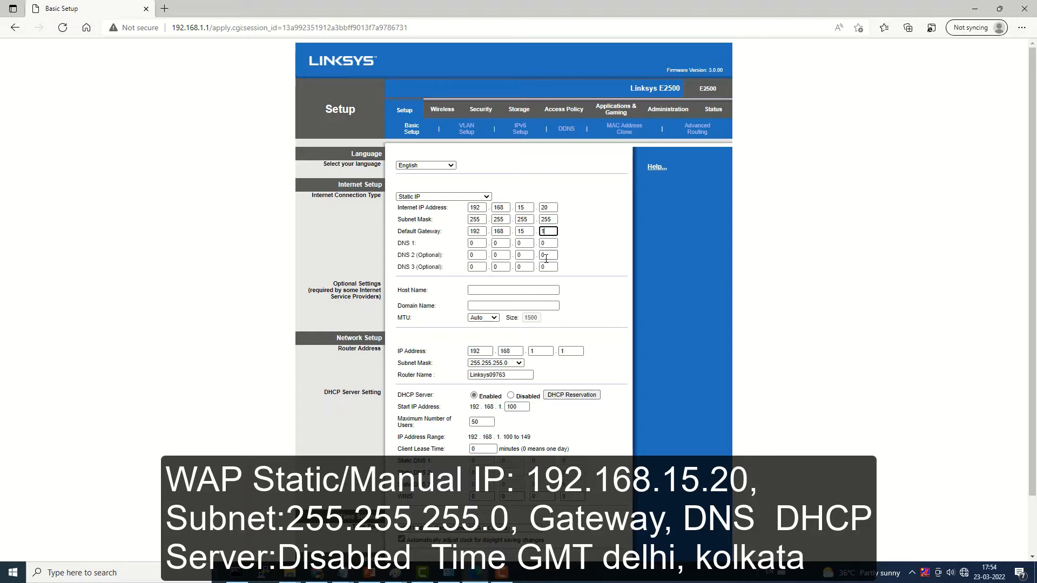
click(479, 244)
key(Tab)
key(Tab)
key(Tab)
text(8)
click(615, 337)
Step: Scroll down to the DHCP settings and turn off the DHCP server
scroll(615, 337, down, 1)
scroll(614, 337, down, 1)
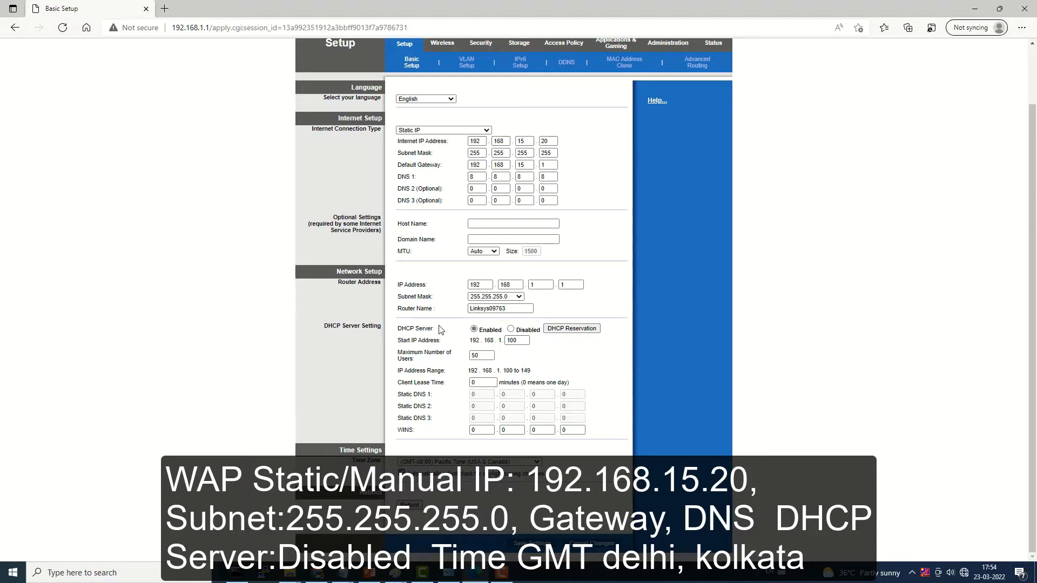
click(511, 330)
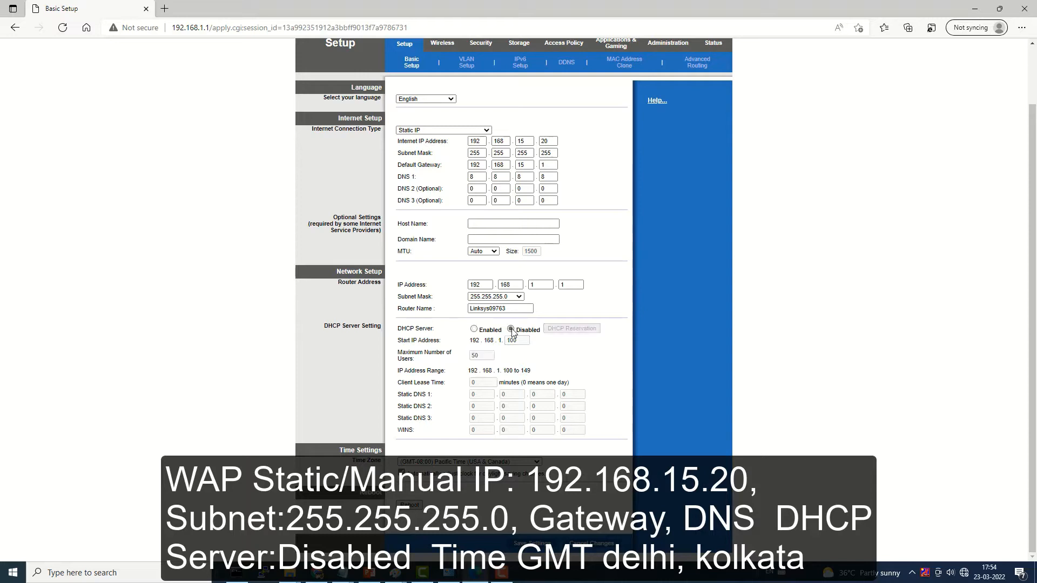
Step: Toggle the DHCP server back on, then leave it set to Disabled
click(474, 330)
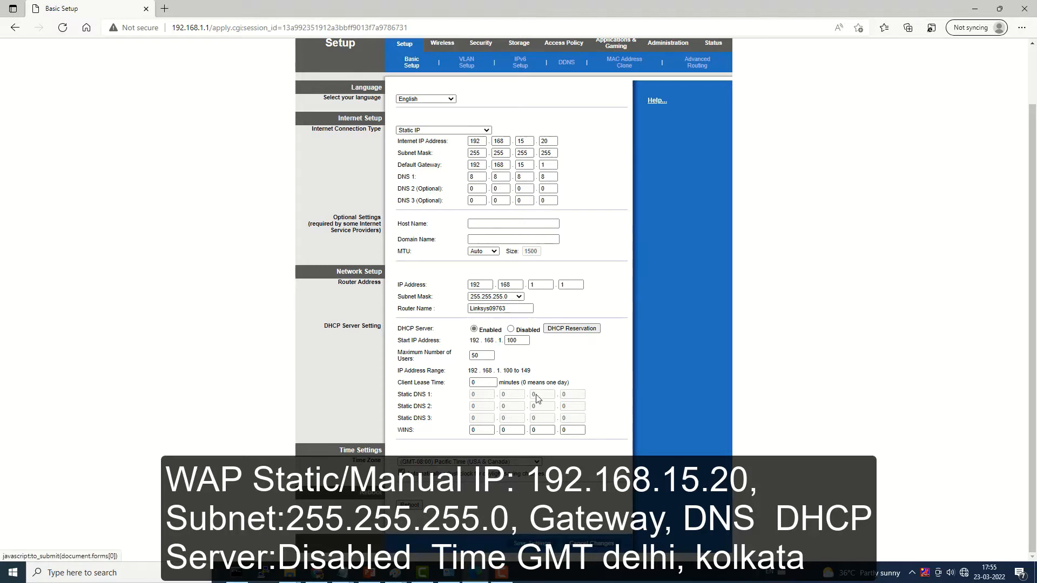
click(511, 329)
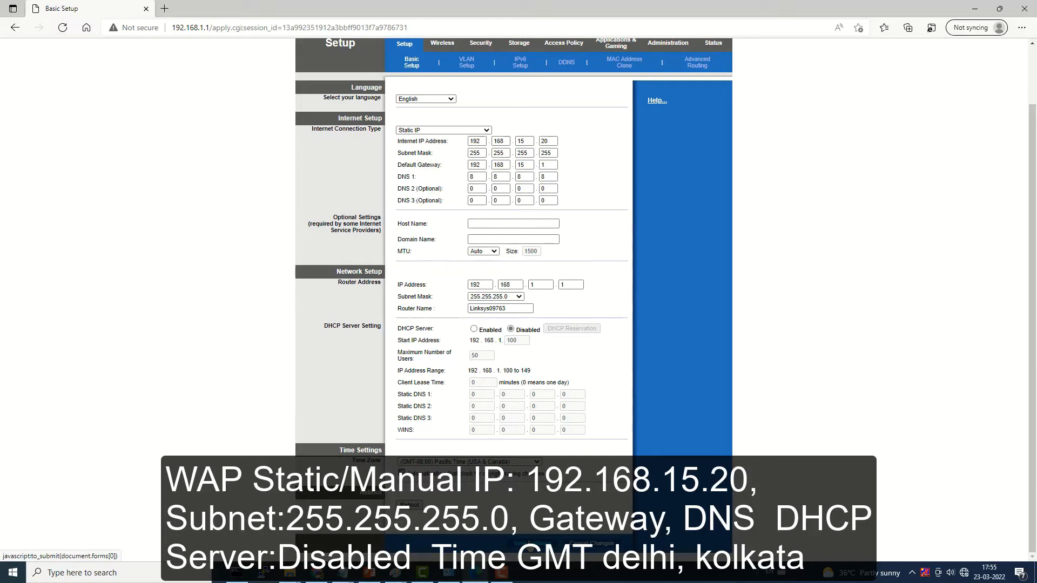
key(super+plus)
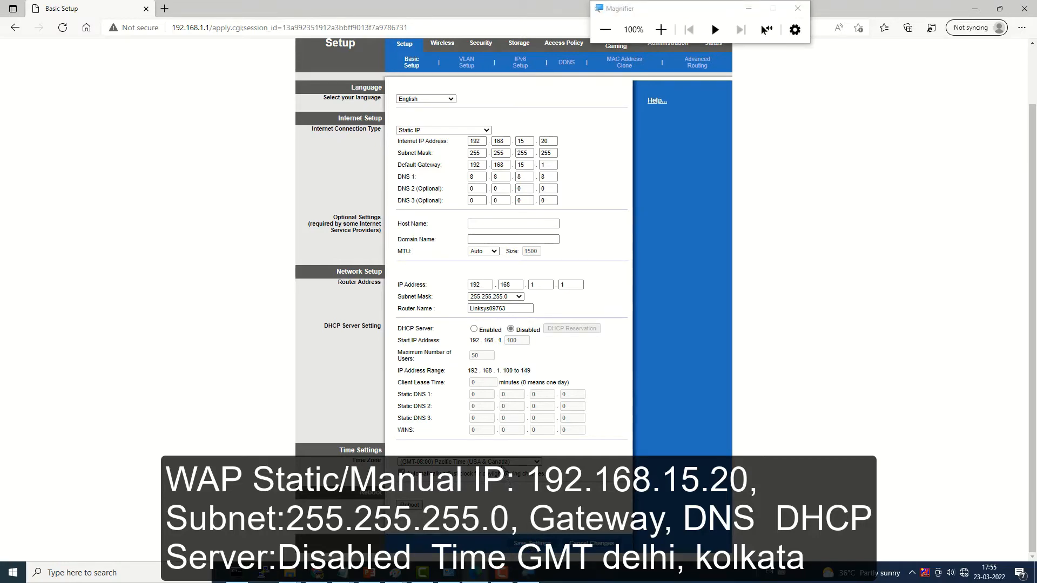
key(super+plus)
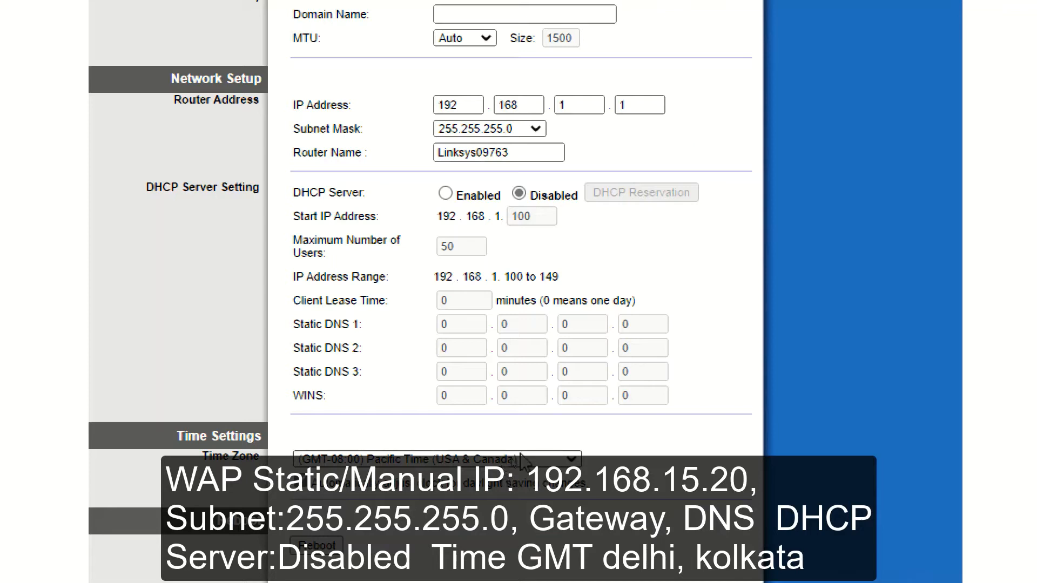
Step: Set the time zone to (GMT+05:30) Bombay, Kalkutta, Madras, Neu Delhi
click(522, 460)
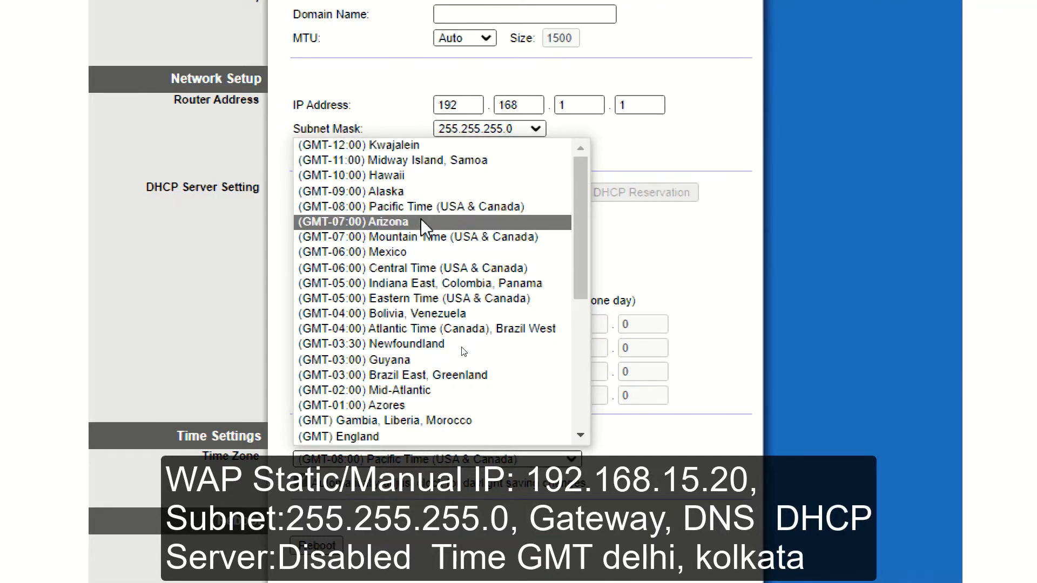
scroll(414, 356, down, 4)
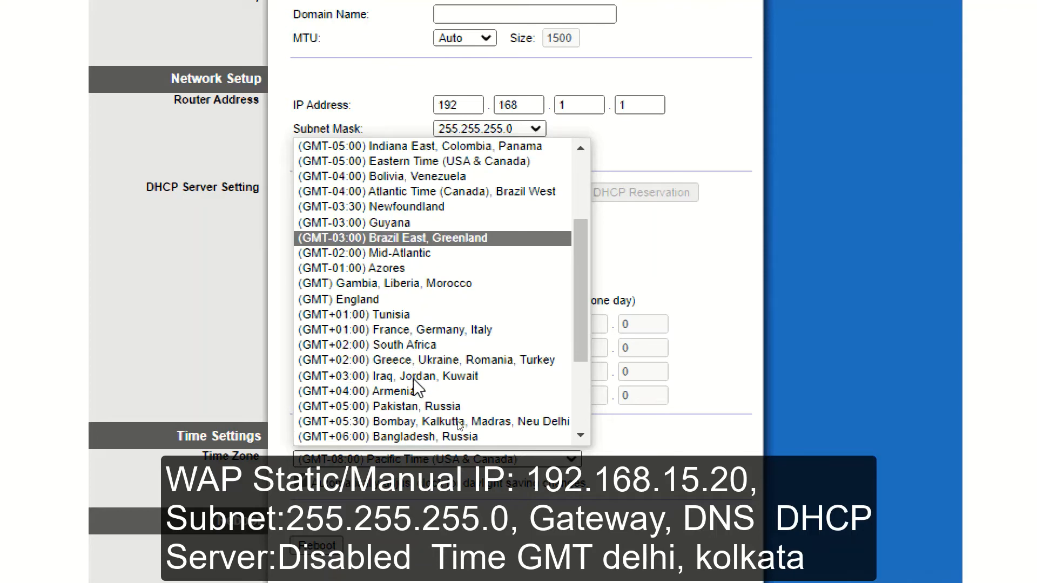
click(413, 376)
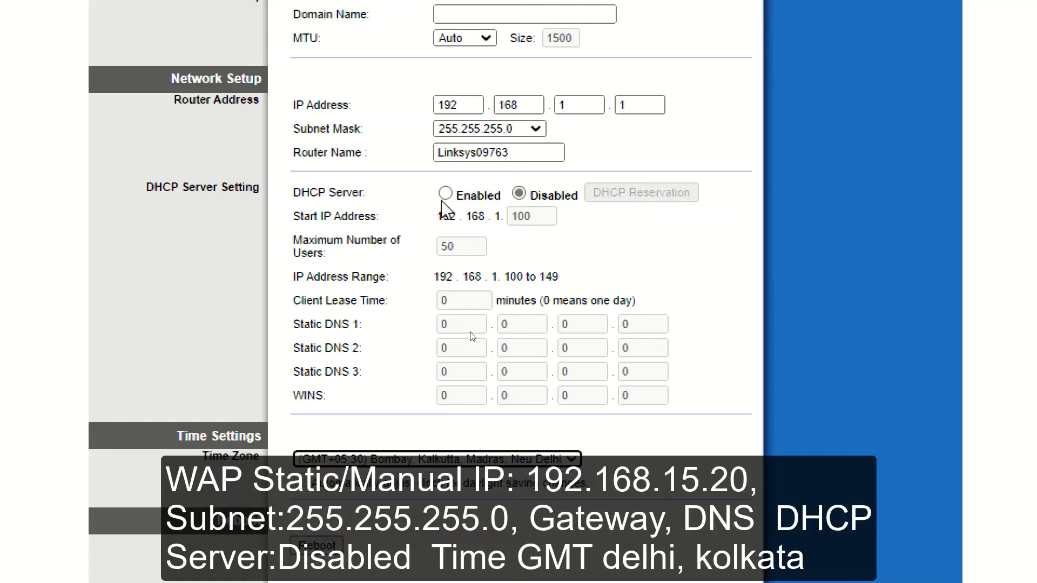
scroll(572, 366, up, 2)
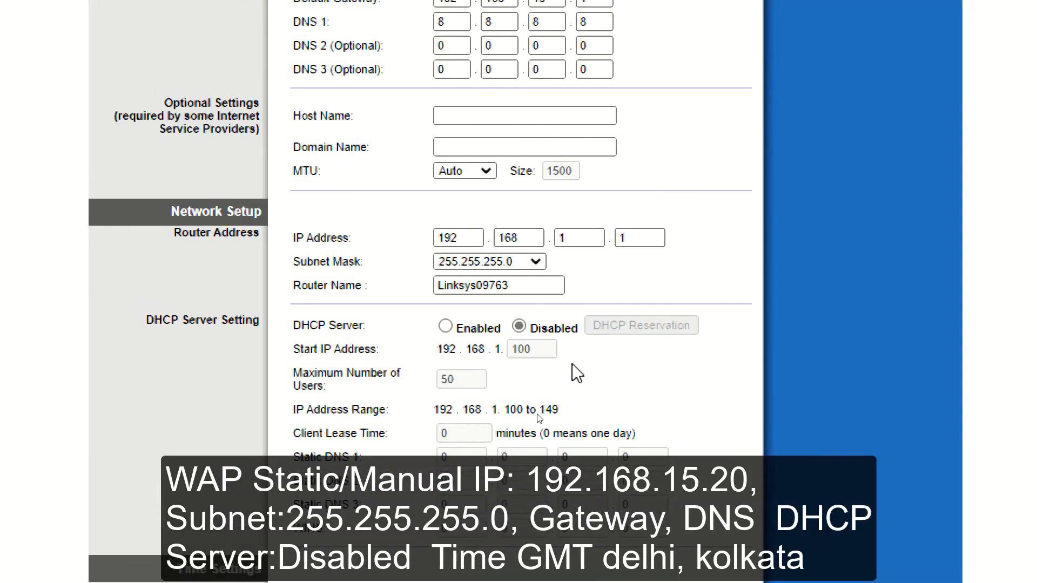
scroll(572, 363, down, 2)
scroll(572, 364, up, 2)
key(super+minus)
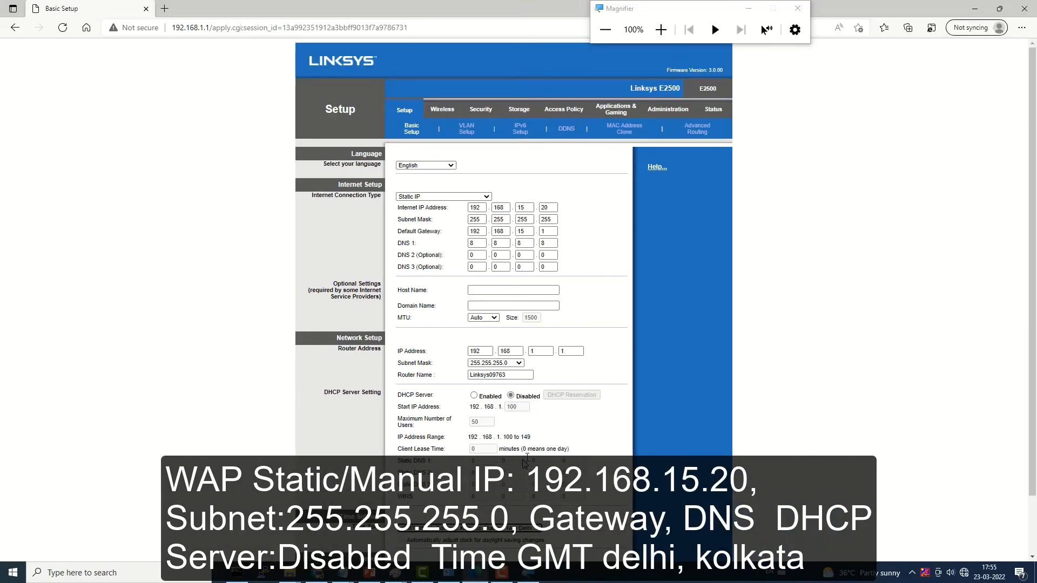
Step: Switch the connection type to Automatic Configuration - DHCP and enable the DHCP server
click(484, 197)
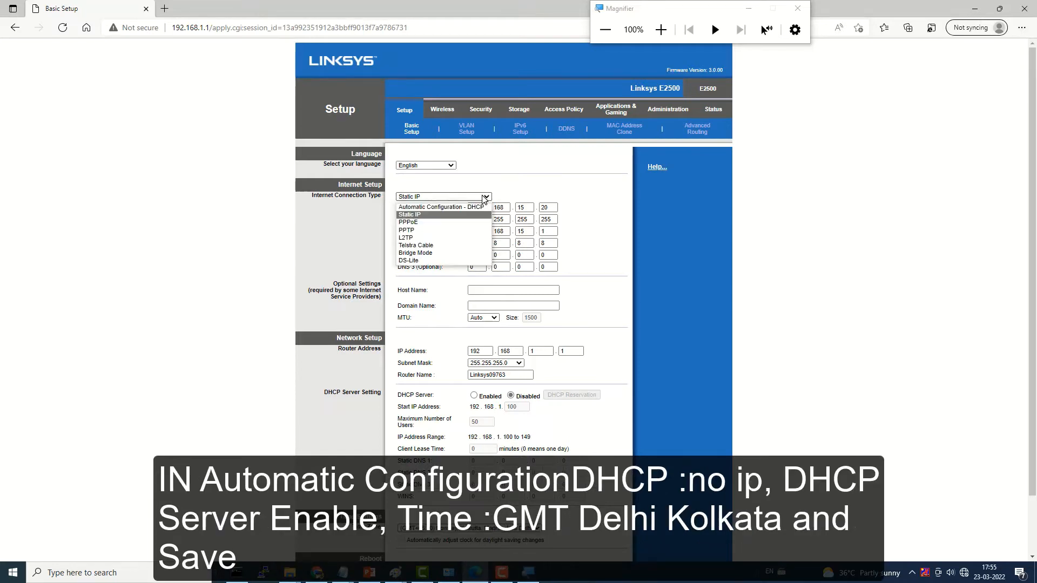
click(446, 208)
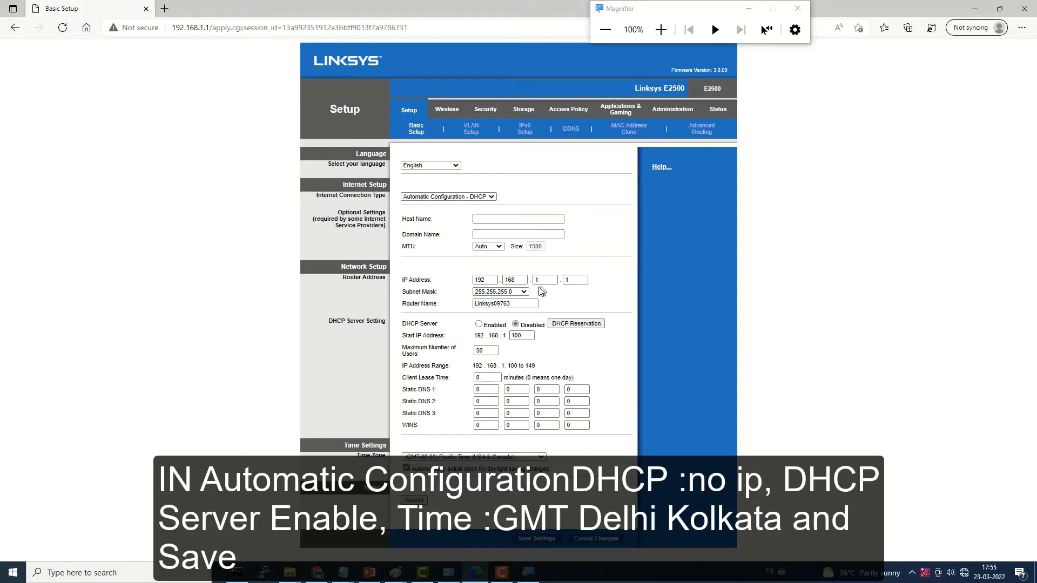
click(478, 325)
Step: Choose the (GMT+05:30) Bombay, Kalkutta, Madras, Neu Delhi time zone again
click(457, 457)
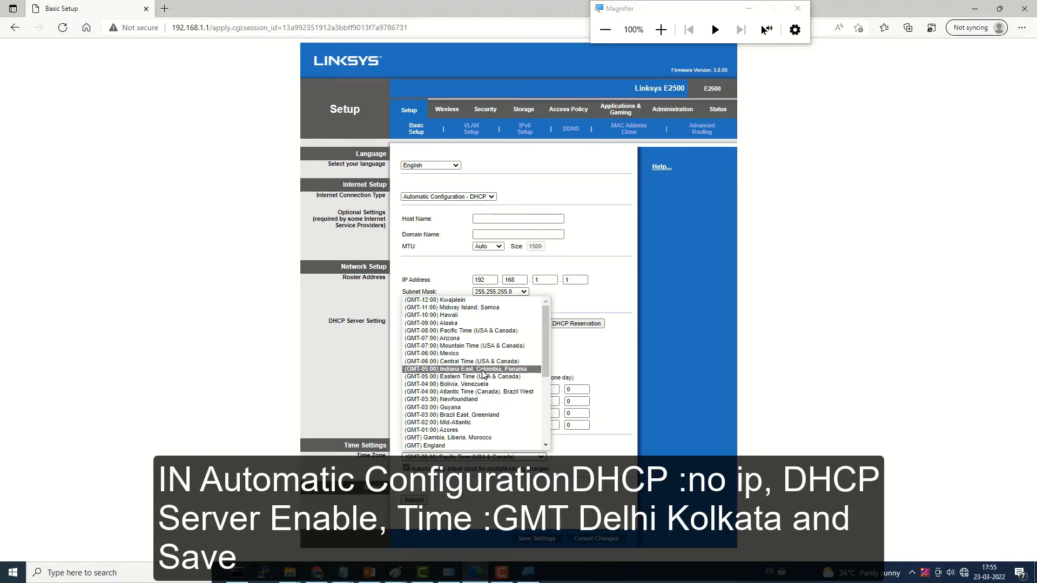
scroll(483, 429, down, 3)
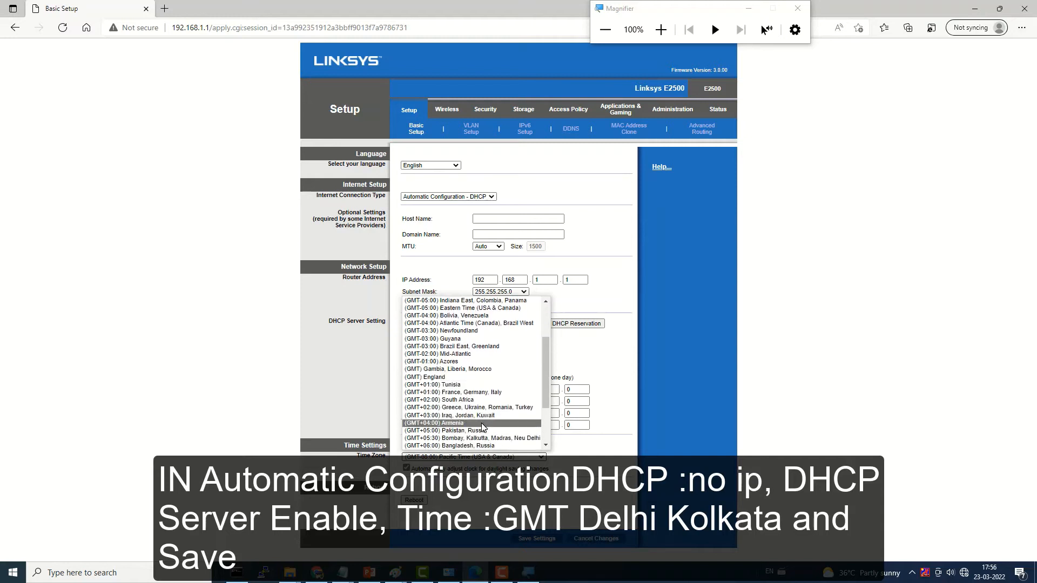
scroll(482, 427, down, 1)
click(483, 423)
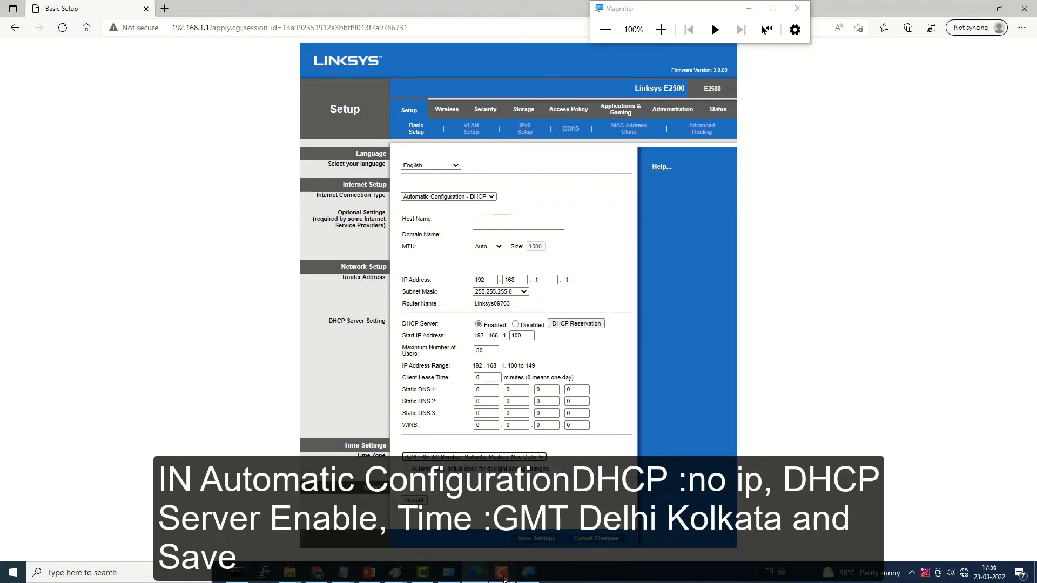
mouse_move(504, 578)
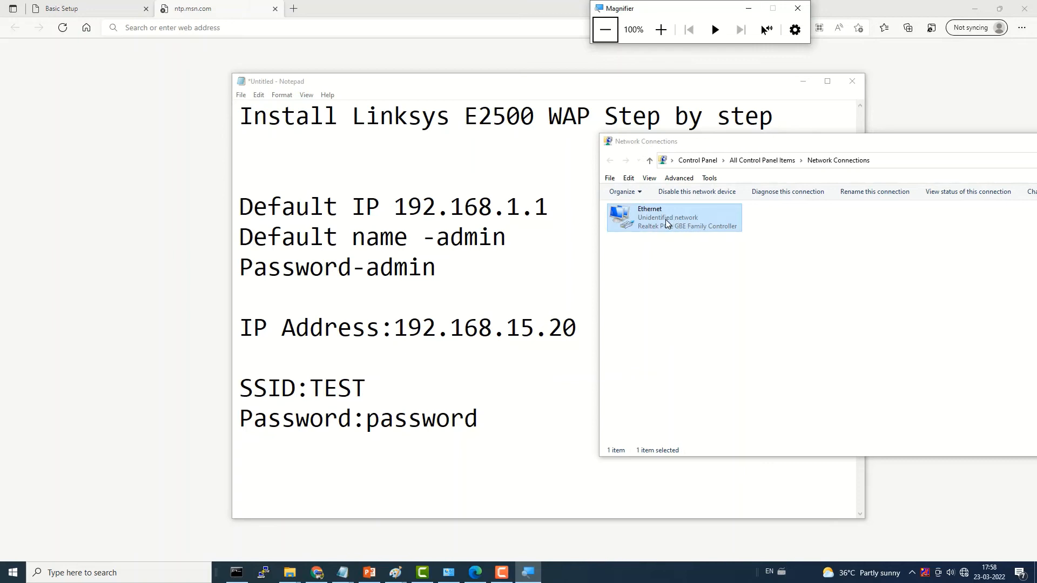
Step: Open the Ethernet adapter's properties in Network Connections
right_click(647, 221)
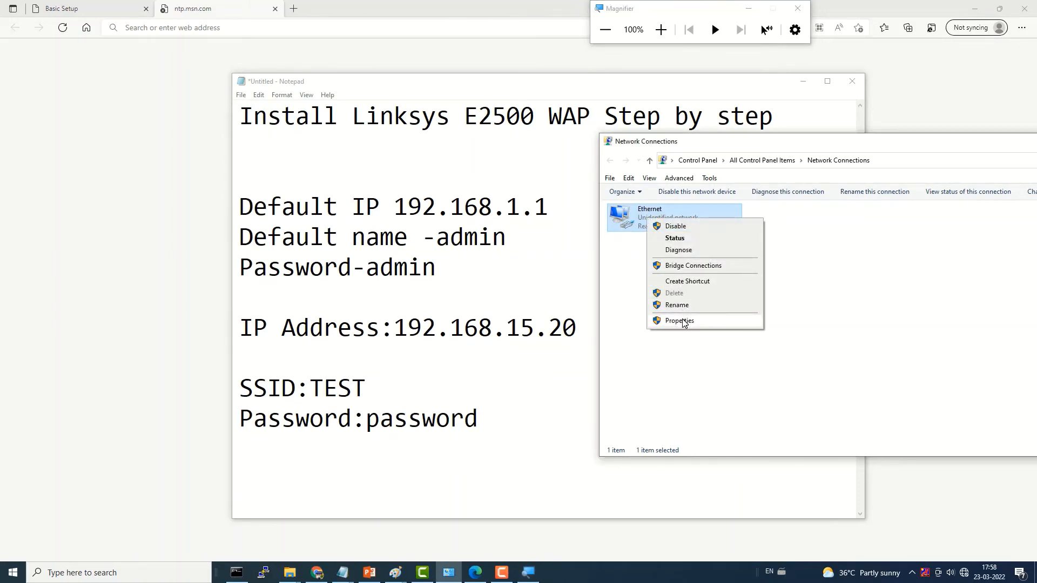
click(621, 259)
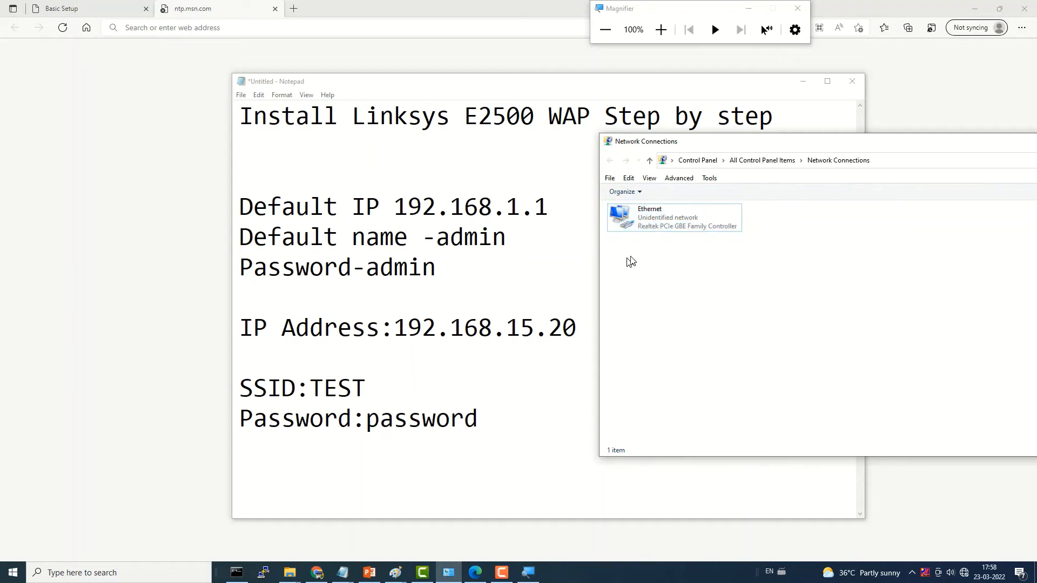
right_click(654, 222)
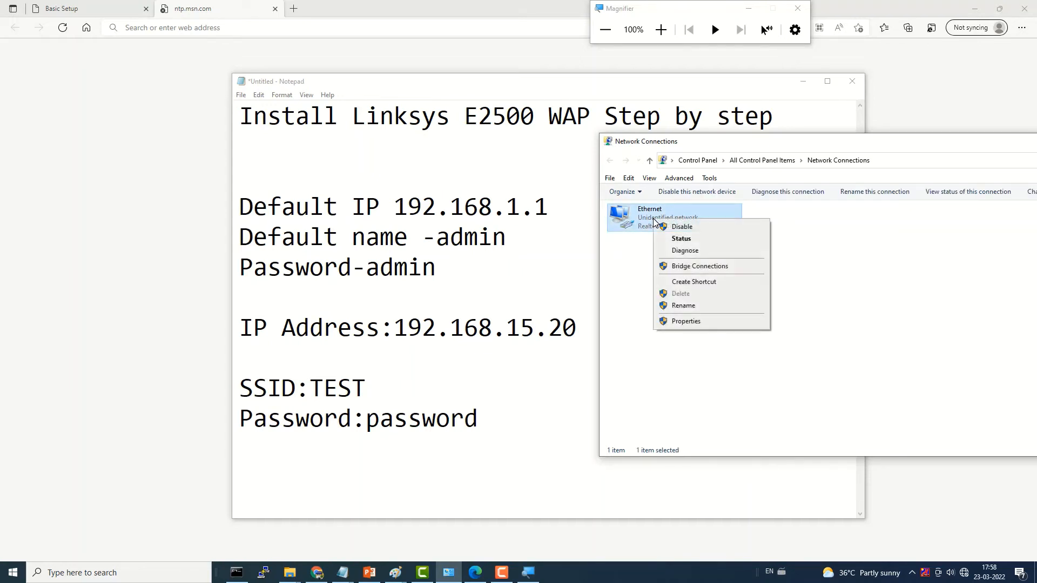
click(671, 321)
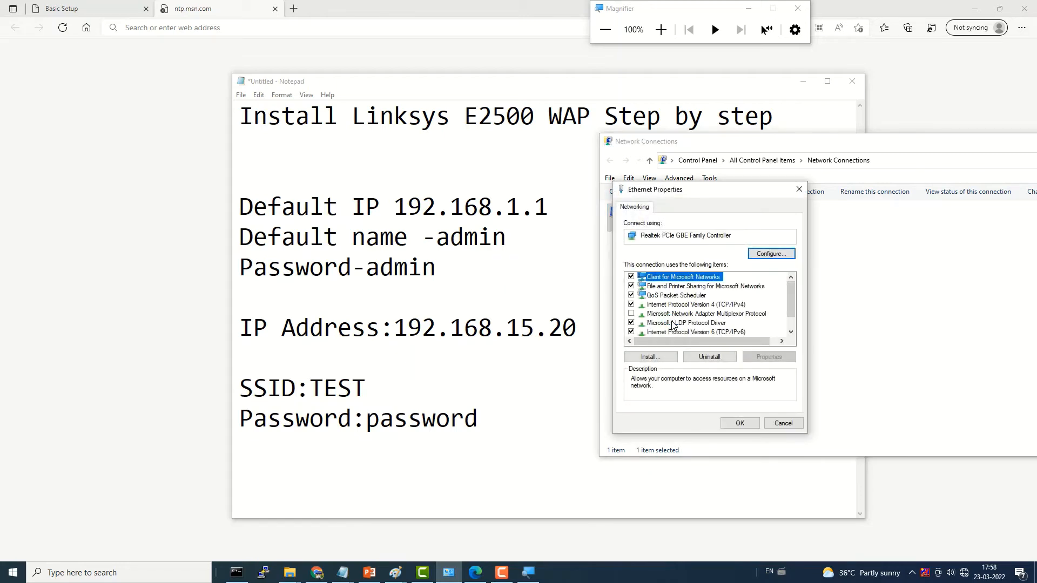
Step: Set IPv4 to obtain IP and DNS addresses automatically, and decline network discovery
click(695, 304)
click(762, 357)
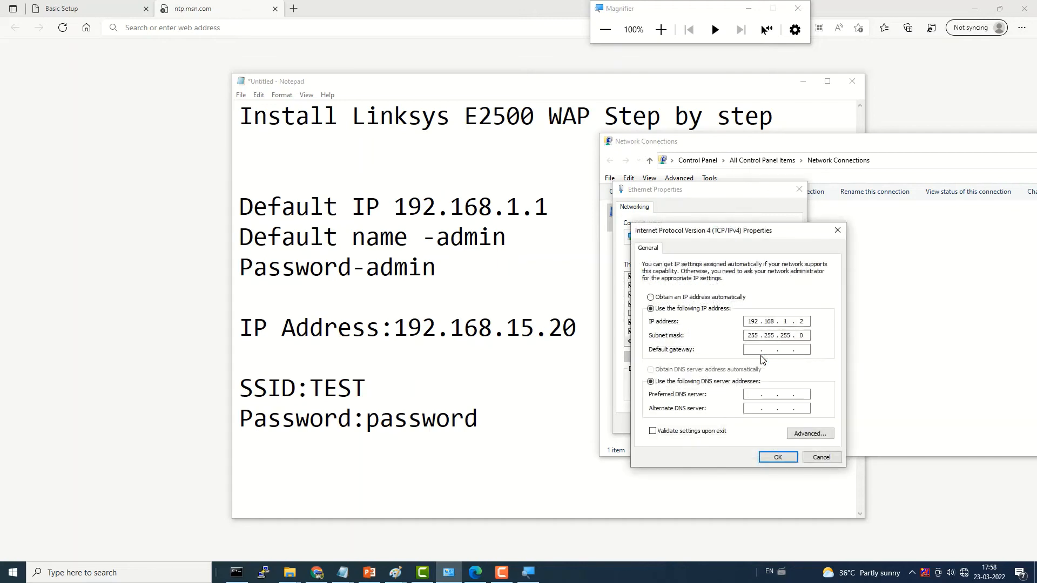
click(651, 298)
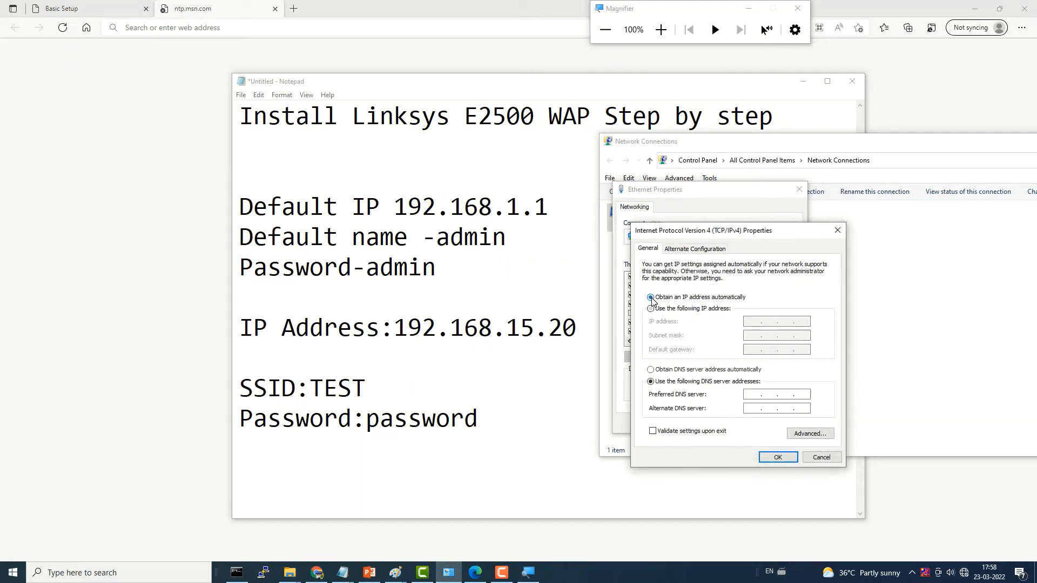
click(650, 370)
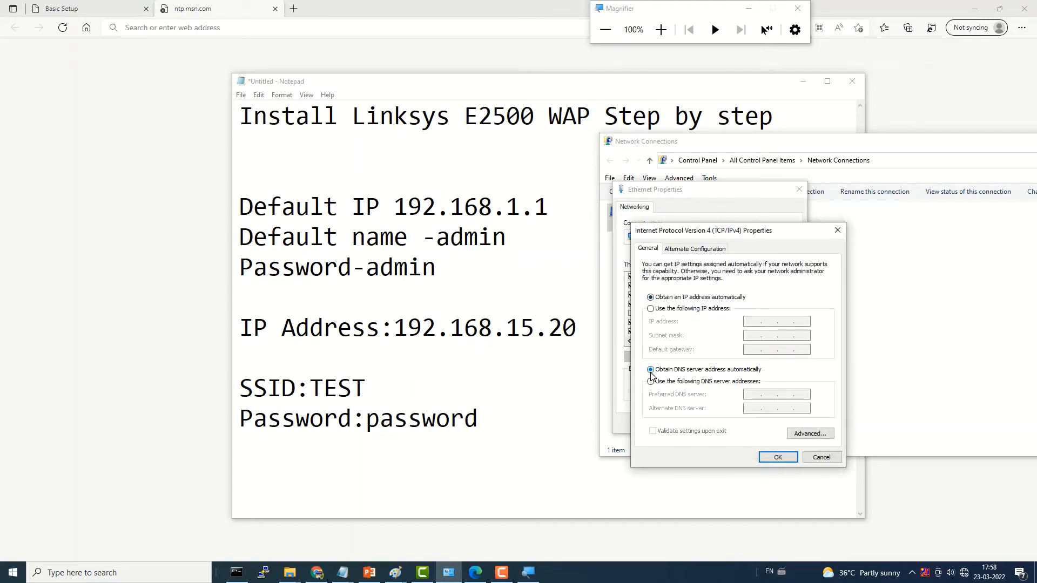
click(779, 457)
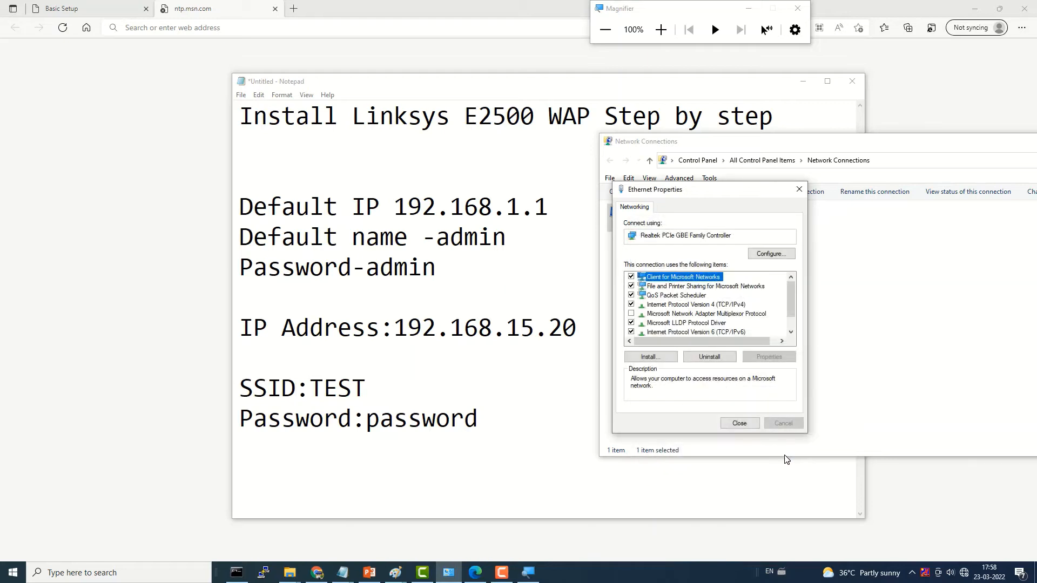
click(740, 422)
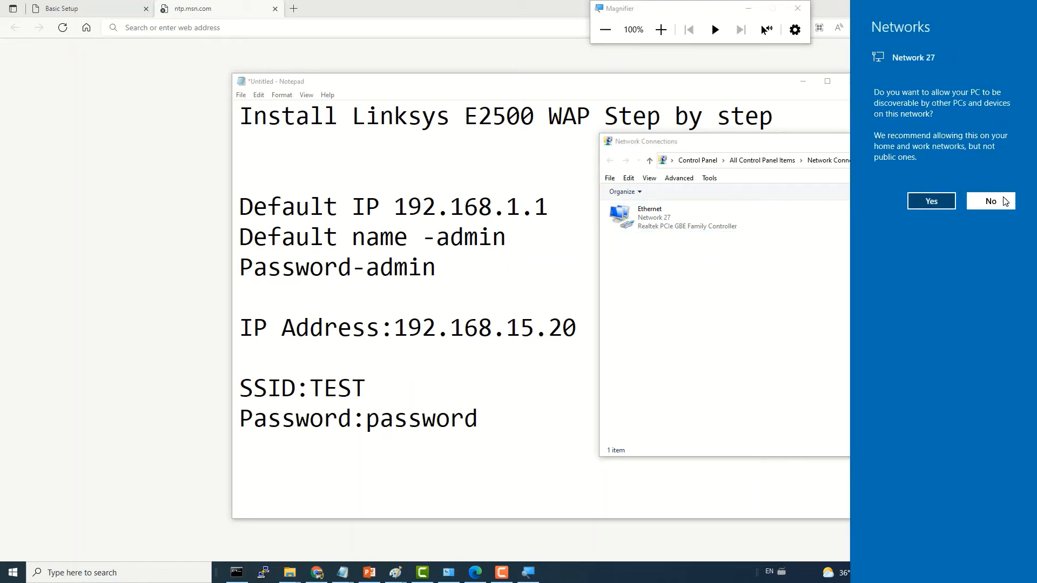
click(1003, 201)
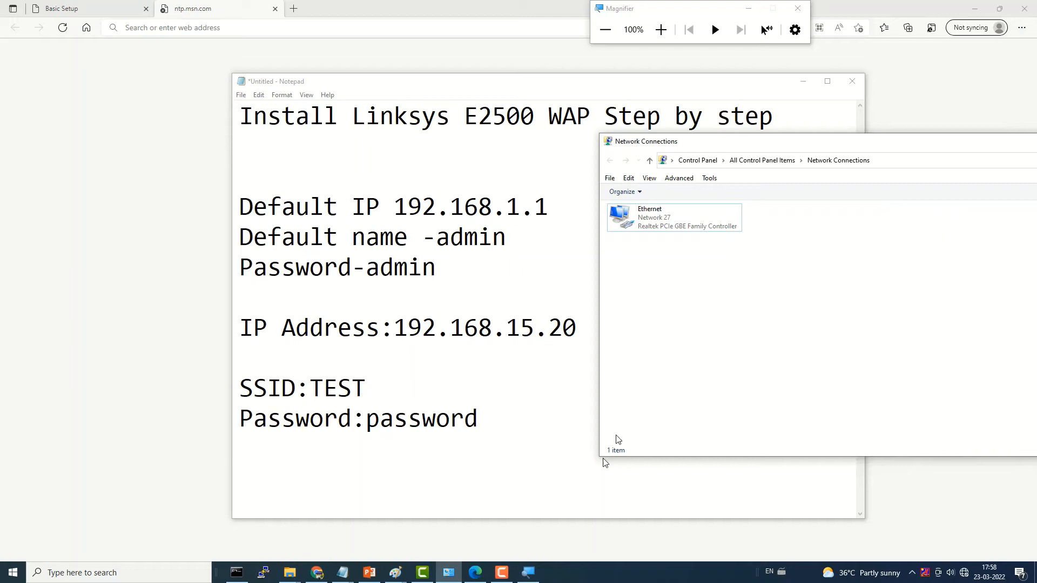
Step: Rearrange the windows and bring the Linksys setup notes to the front
click(502, 573)
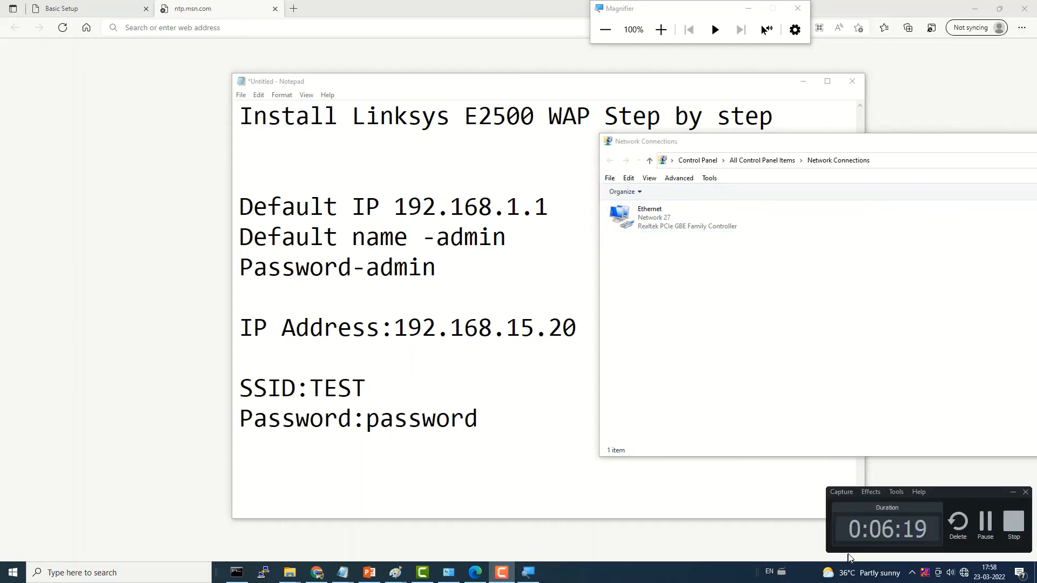
click(978, 528)
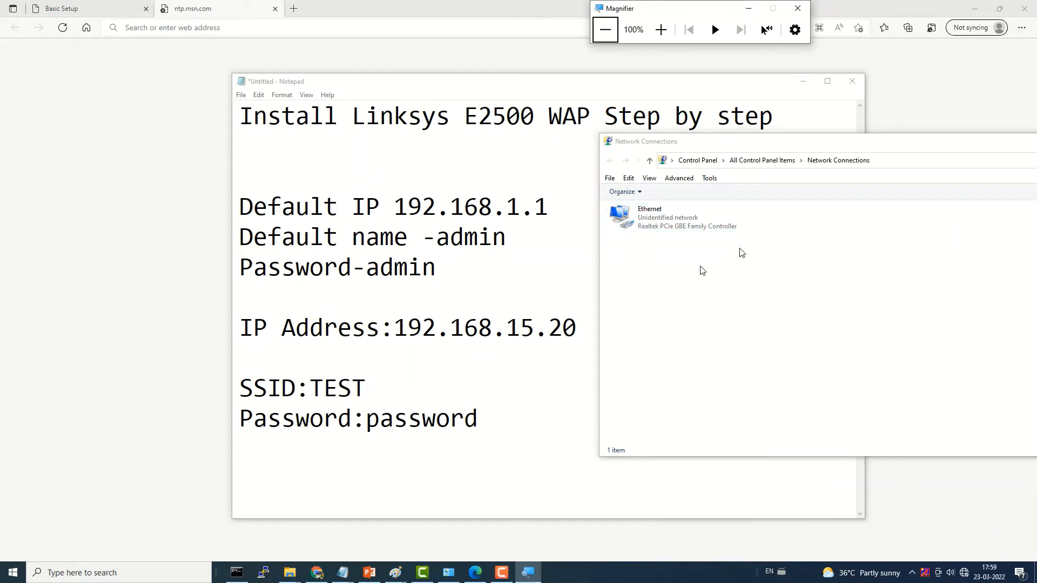
mouse_move(720, 144)
mouse_down()
mouse_move(704, 147)
mouse_move(729, 145)
mouse_up()
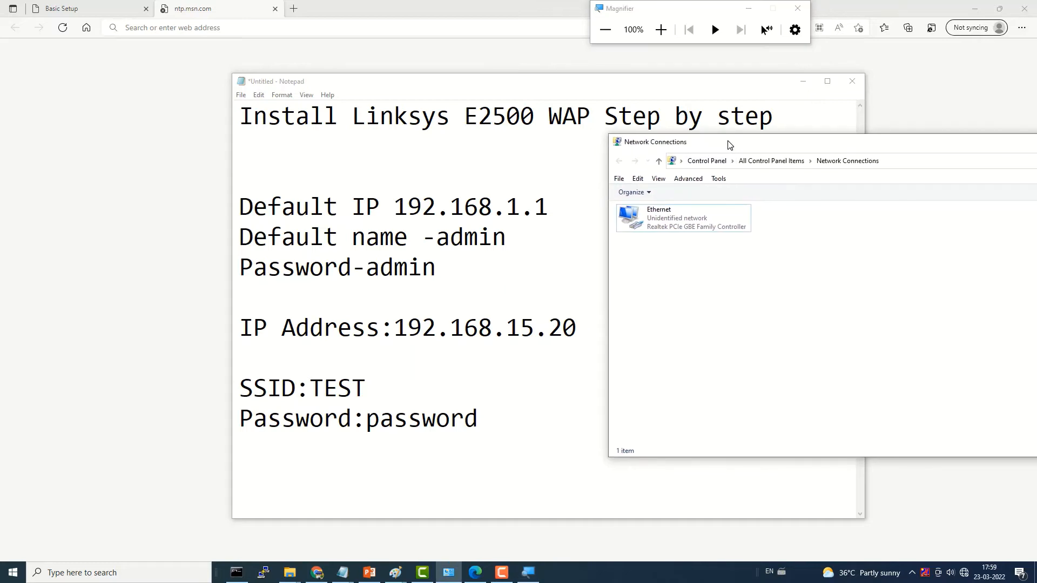
drag(539, 322, 520, 323)
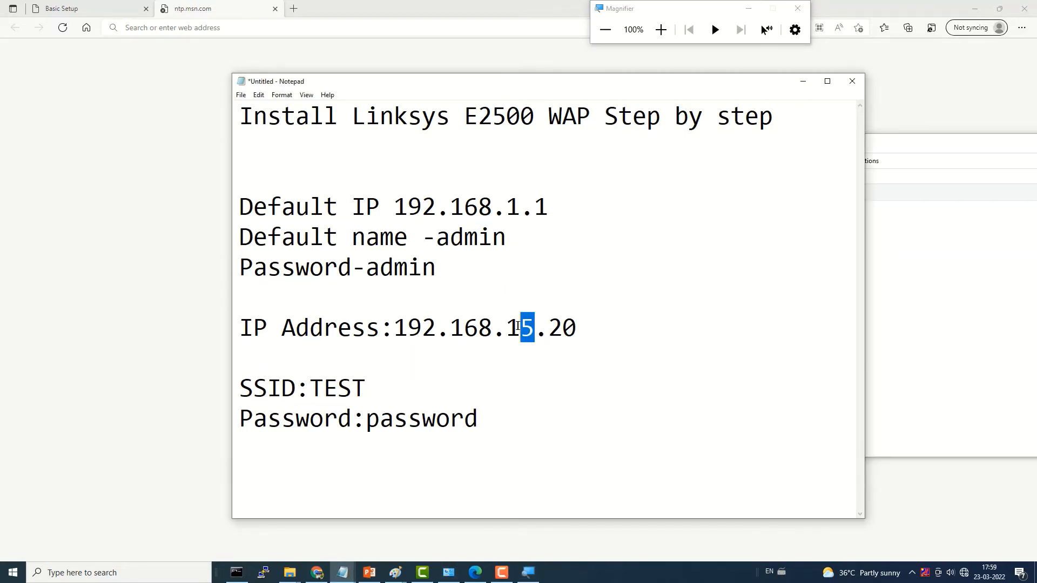
click(350, 572)
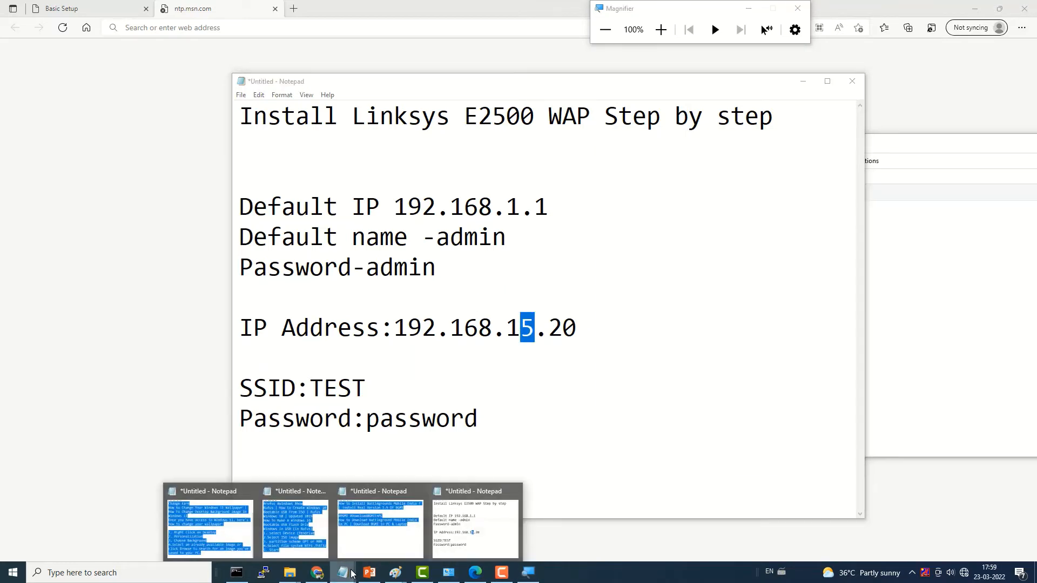
click(453, 551)
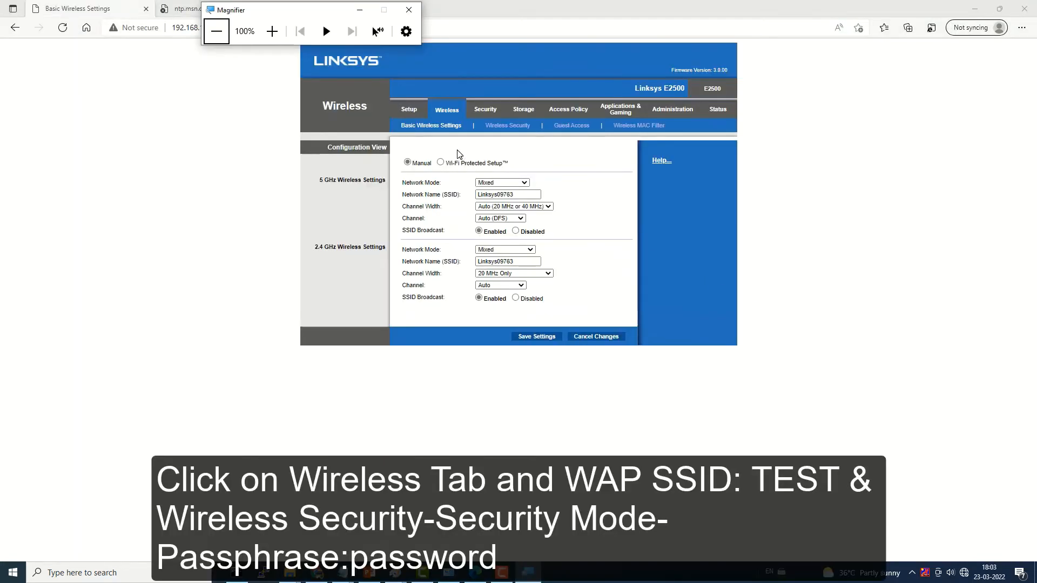
Step: On Basic Wireless Settings, rename the 5 GHz network to TEST, keeping Mixed mode
click(446, 112)
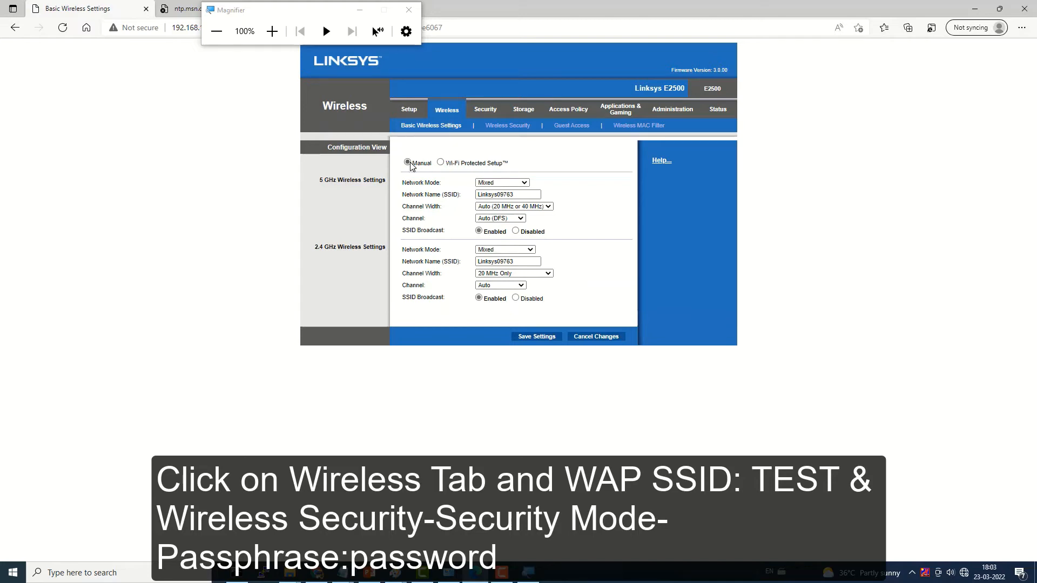
key(super+plus)
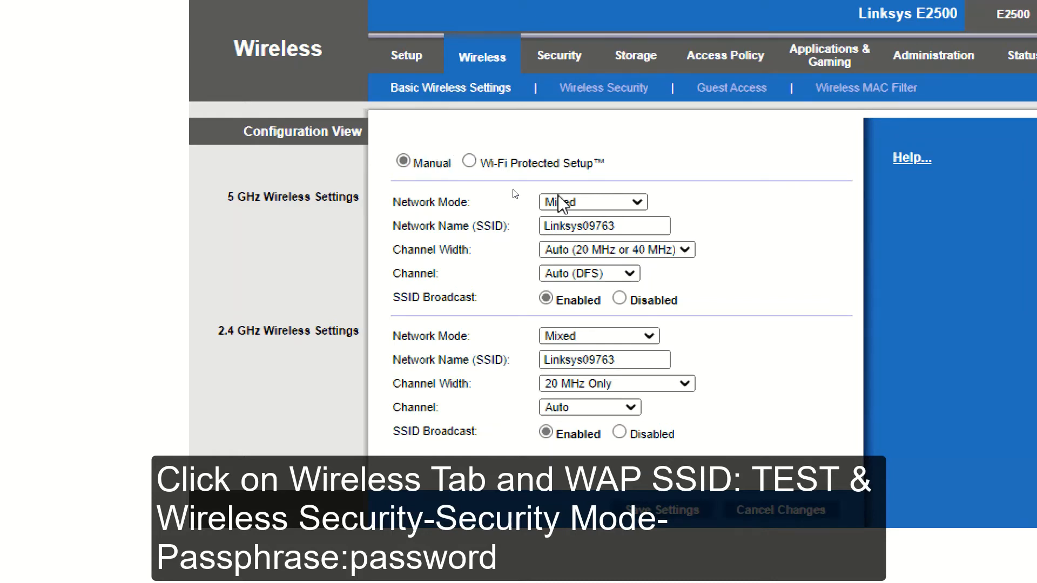
click(572, 204)
click(571, 203)
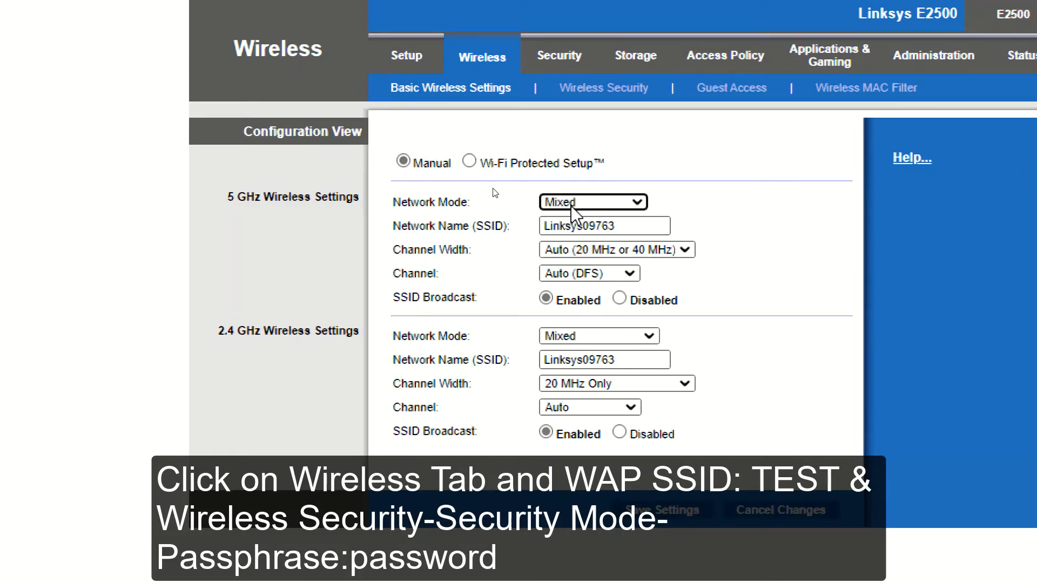
drag(629, 231, 538, 229)
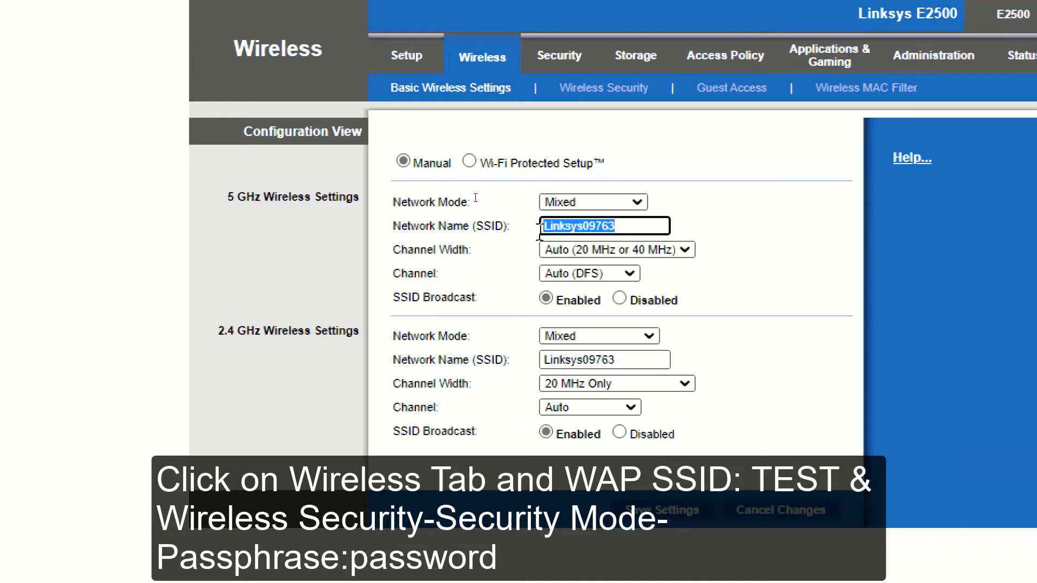
text(tes)
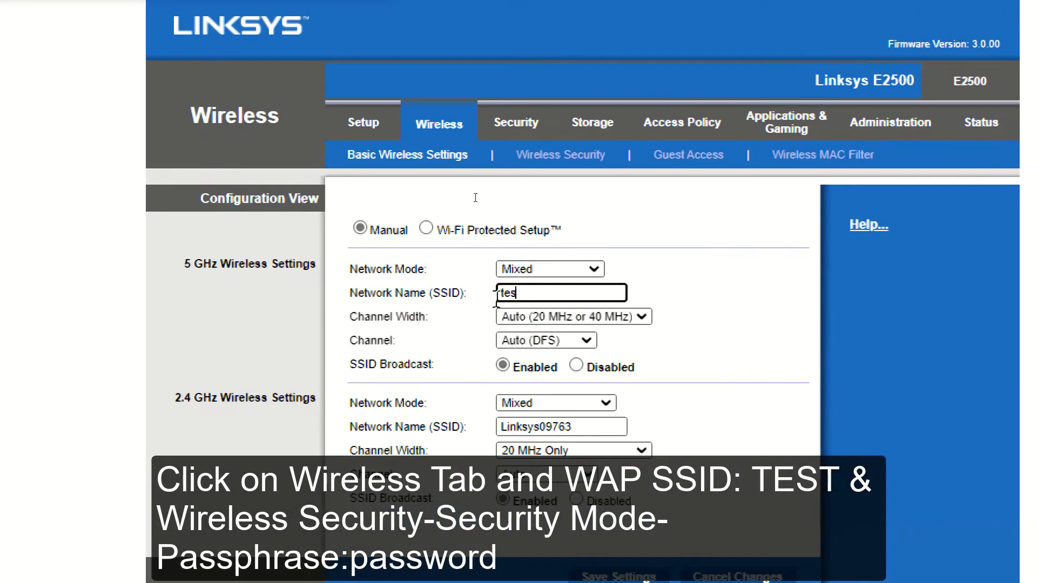
key(BackSpace)
key(BackSpace)
key(BackSpace)
text(T)
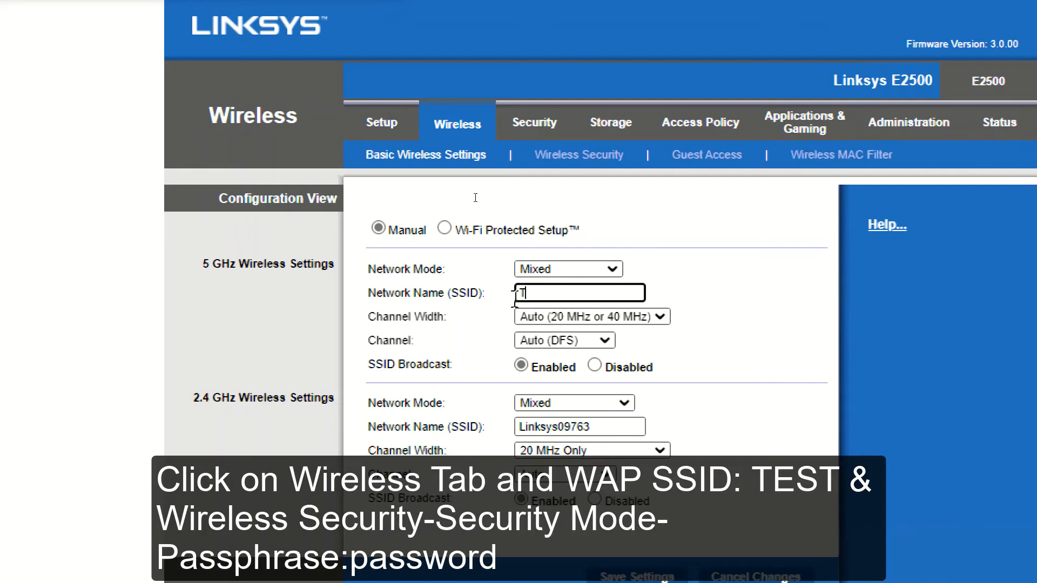
text(EST)
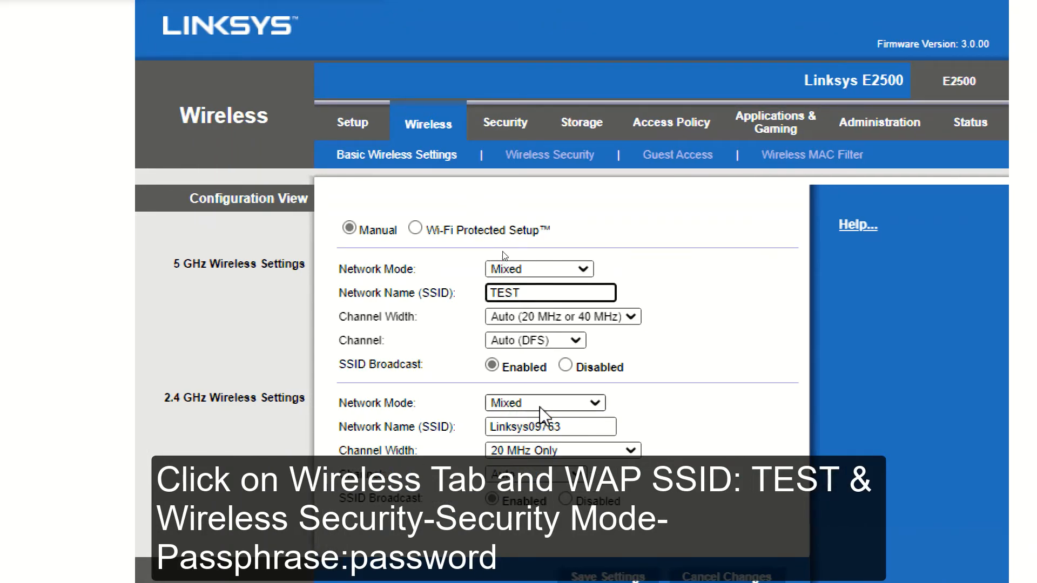
Step: Keep 2.4 GHz Mixed mode and 5 GHz Auto width; rename the 2.4 GHz network TEST
click(524, 407)
click(524, 407)
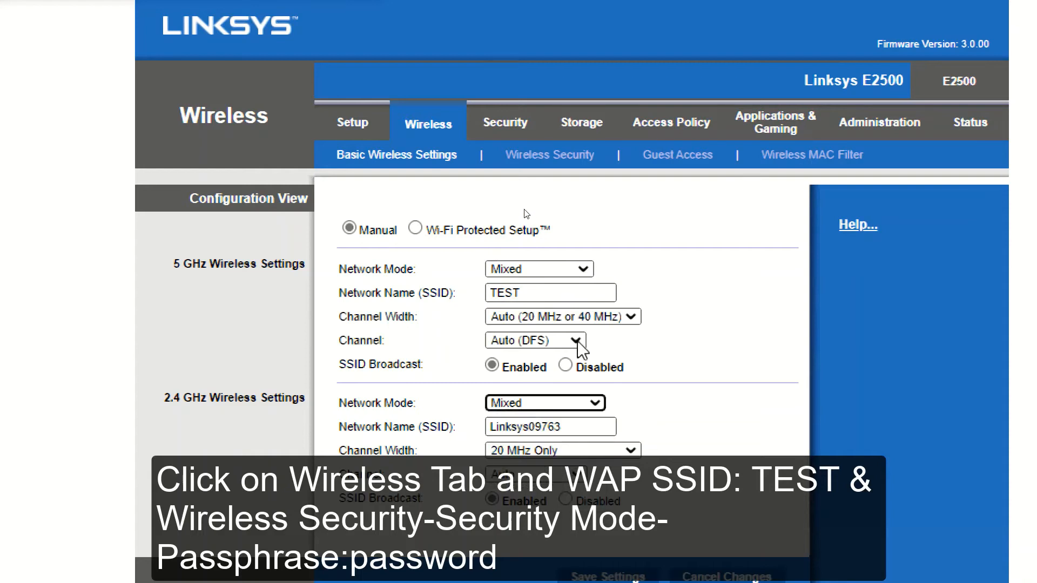
click(562, 316)
click(564, 322)
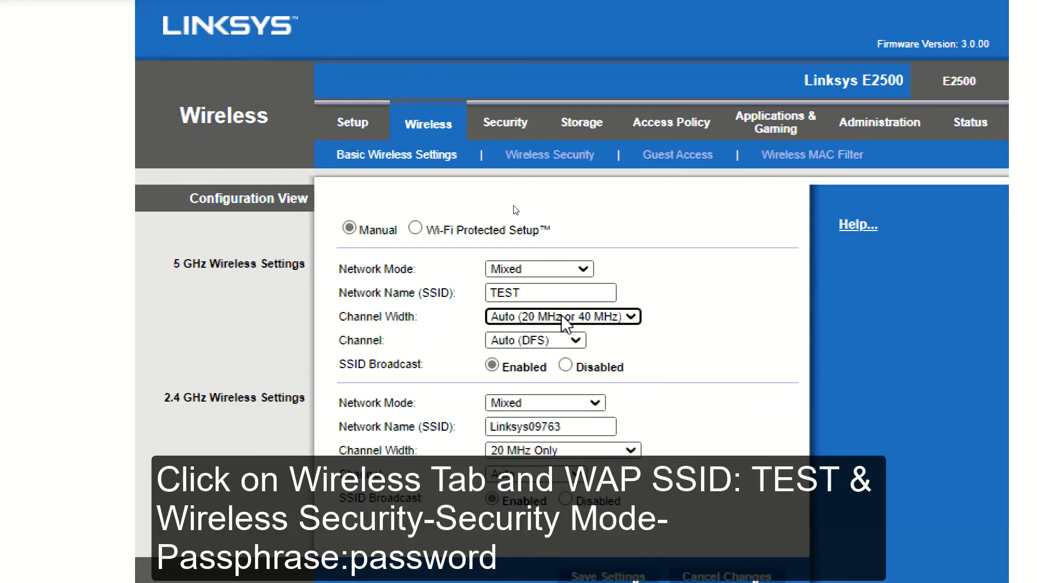
drag(564, 428, 493, 431)
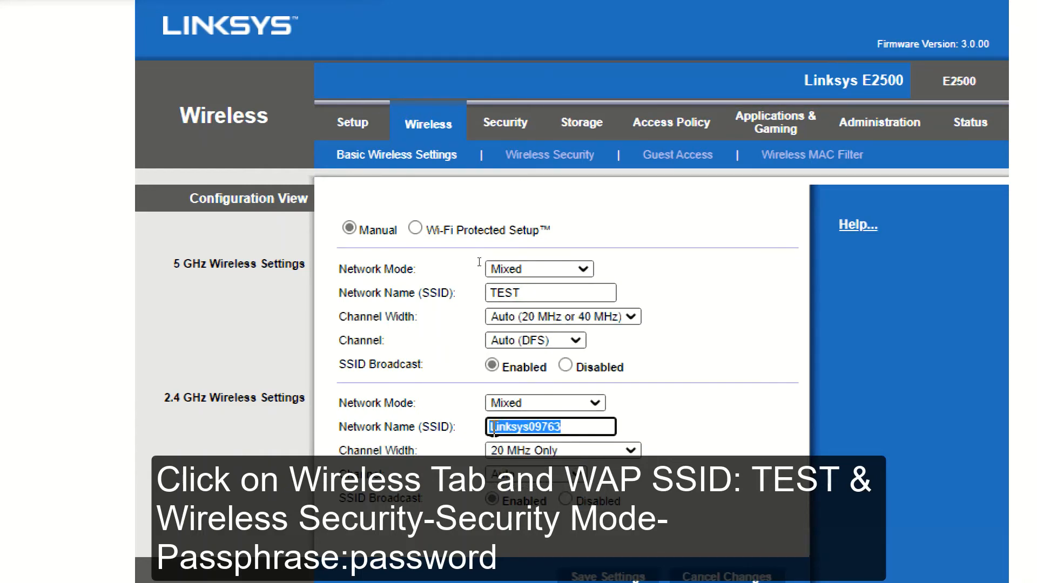
text(TEST)
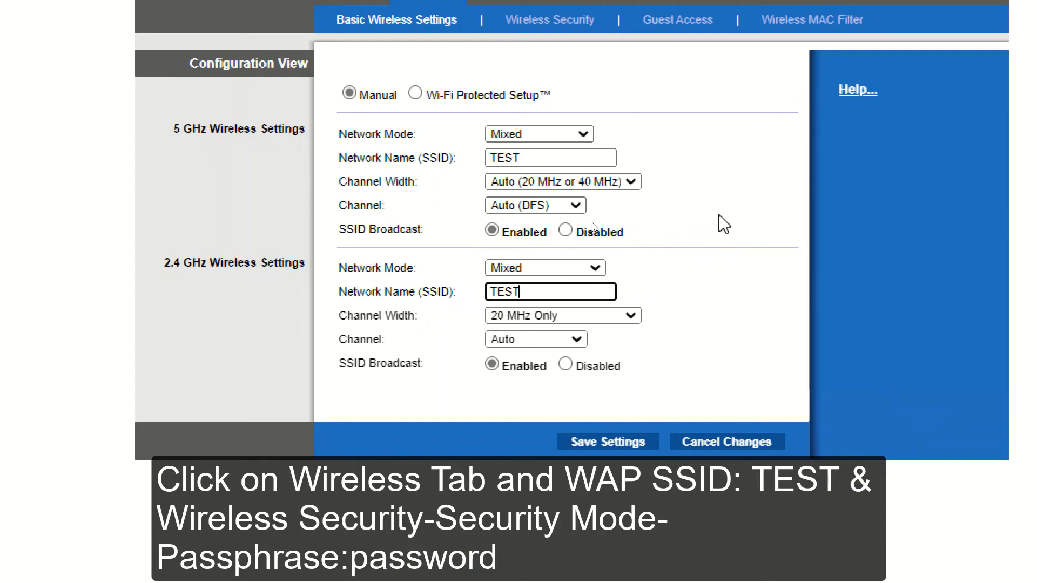
Step: Save the basic wireless settings with the new TEST network names
triple_click(725, 237)
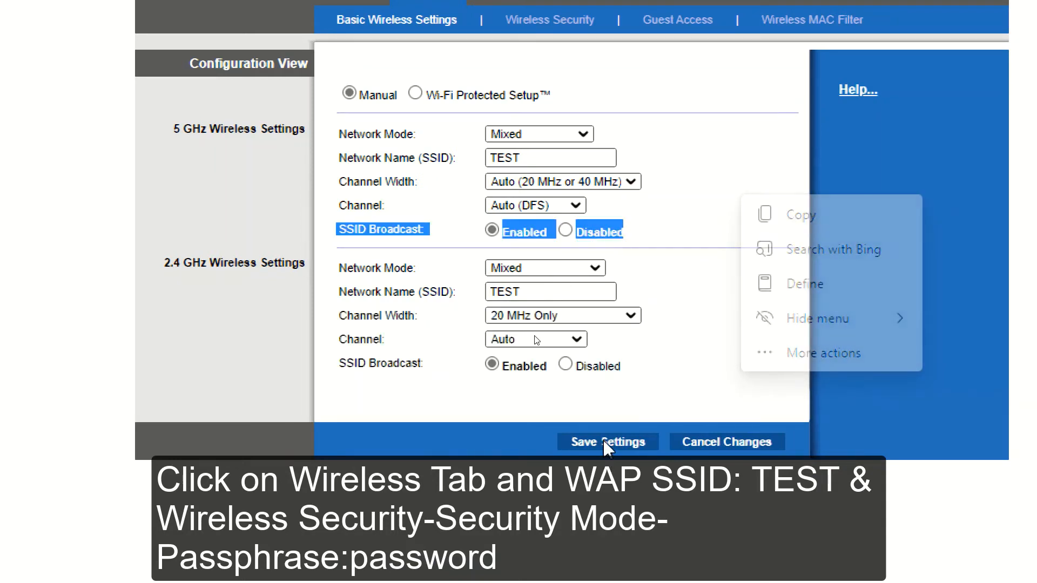
click(674, 375)
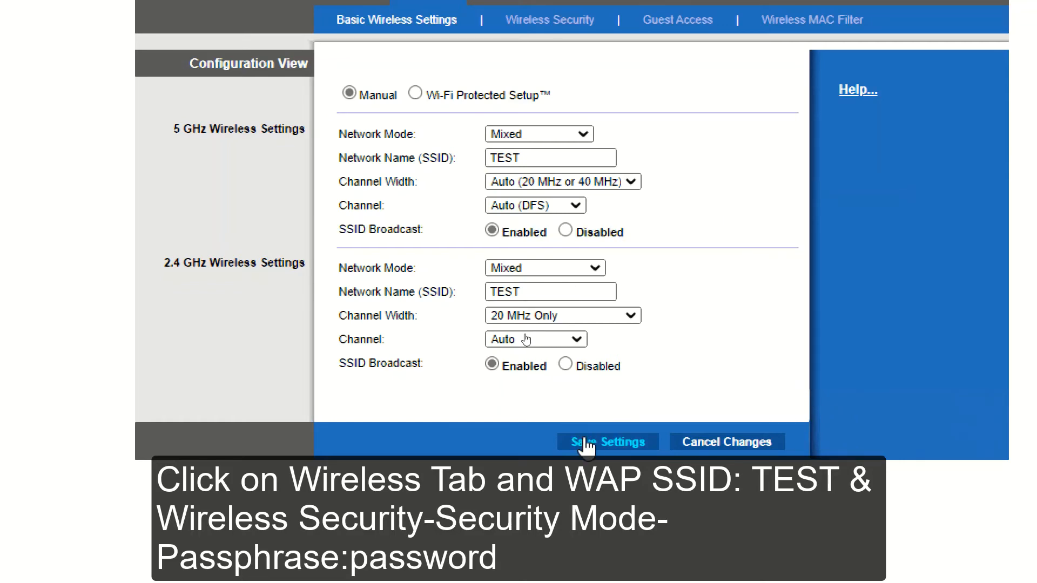
key(super+minus)
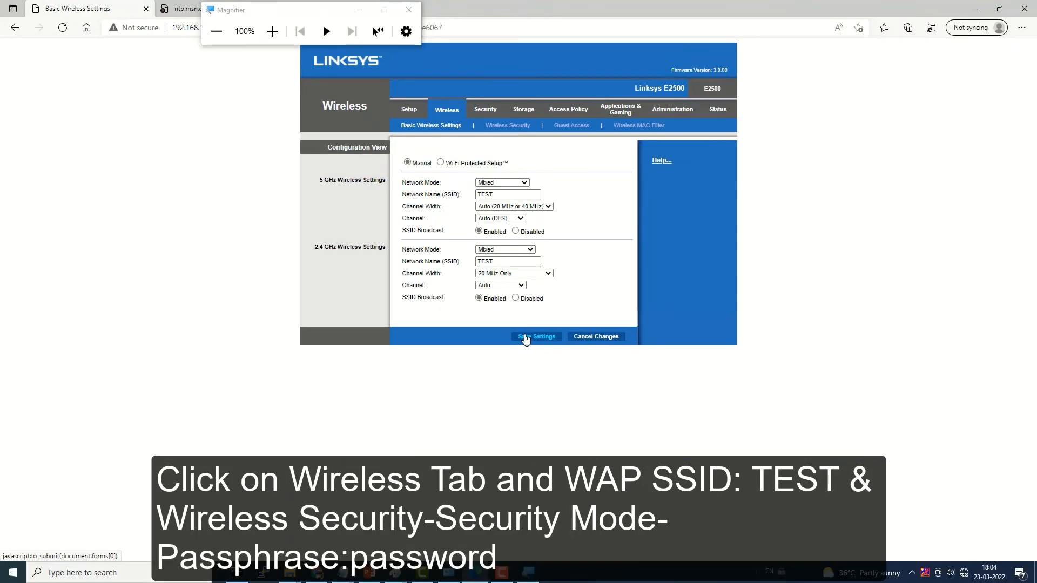
click(526, 339)
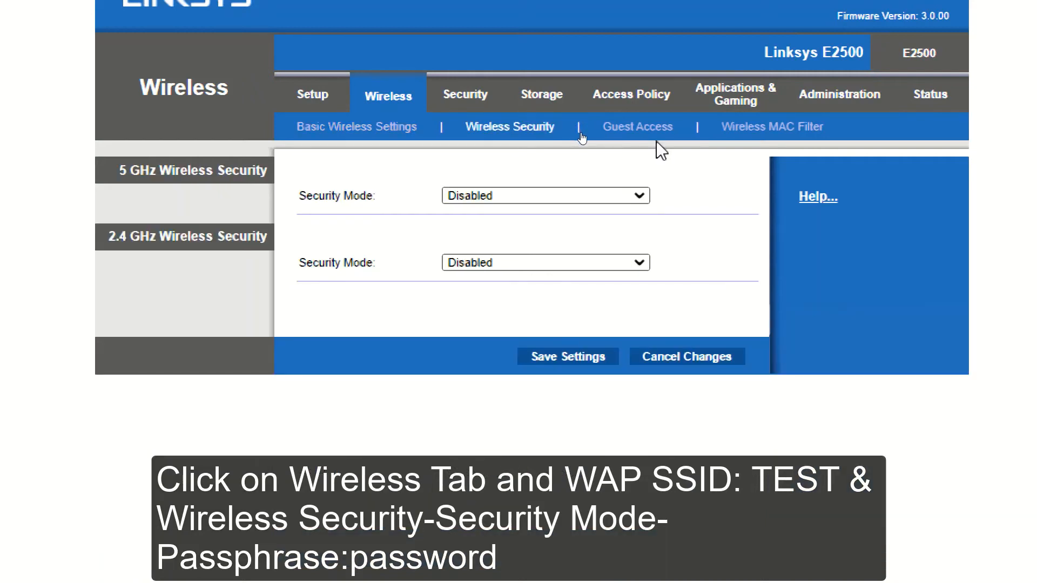
Step: Set the Security Mode to WPA2/WPA Mixed Mode for both the 5 GHz and 2.4 GHz bands
click(520, 198)
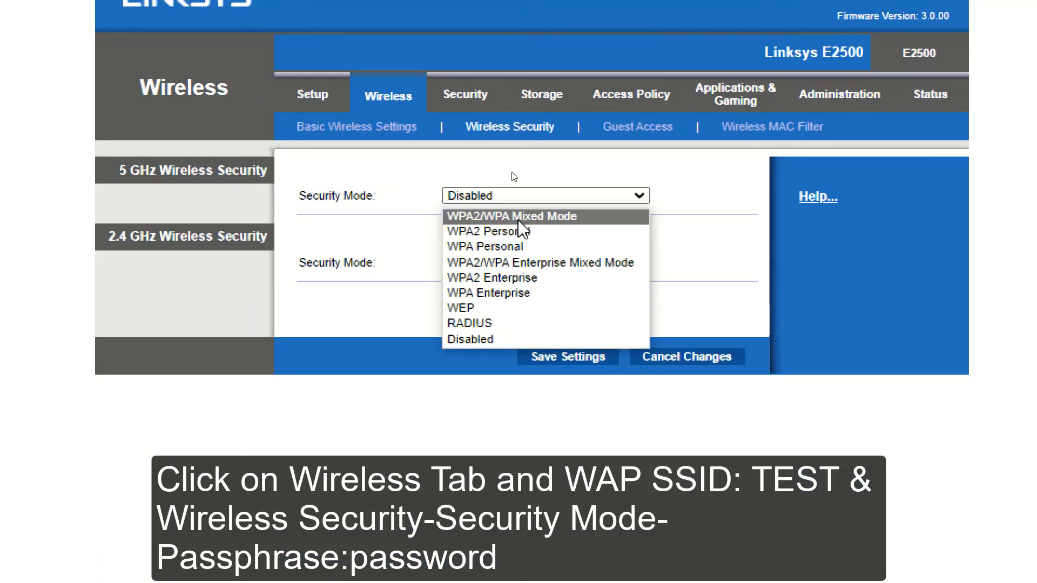
click(518, 217)
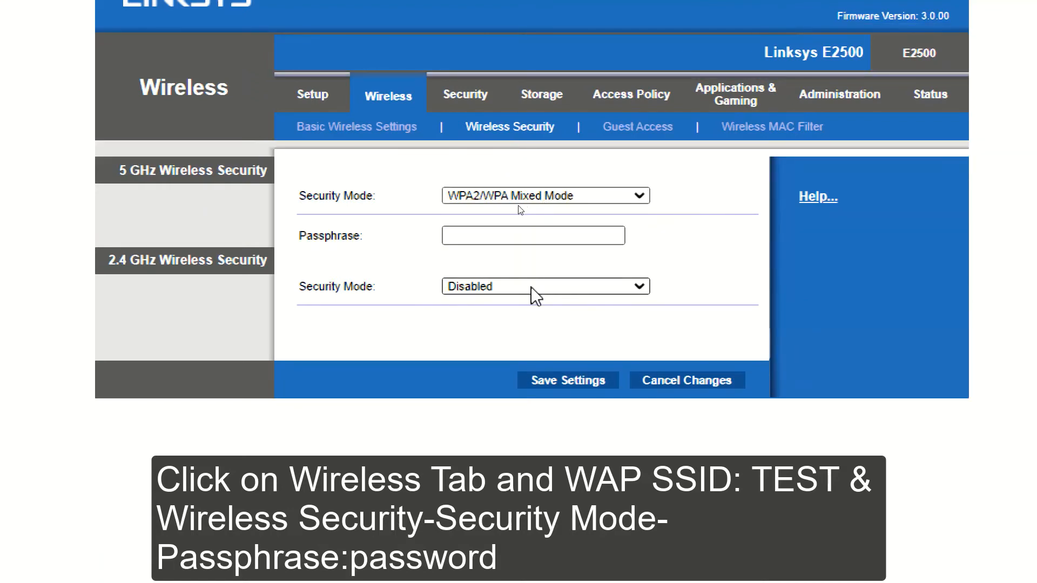
click(534, 295)
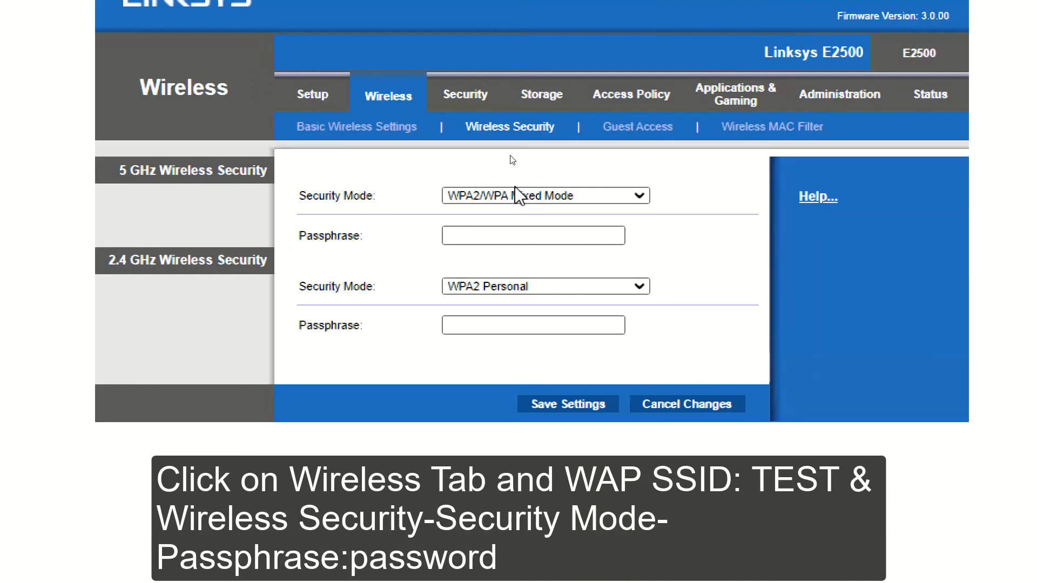
click(513, 196)
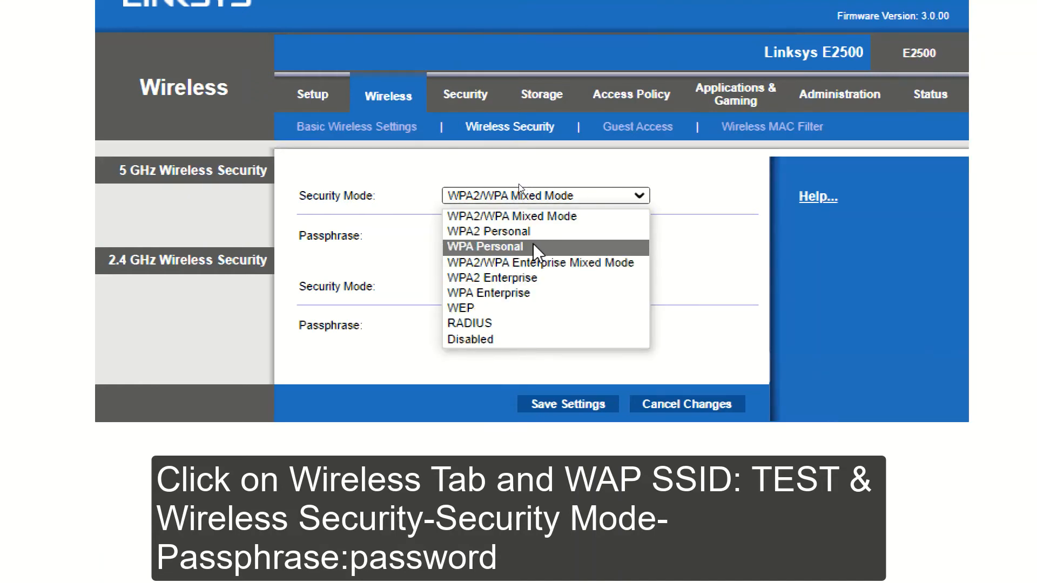
click(522, 264)
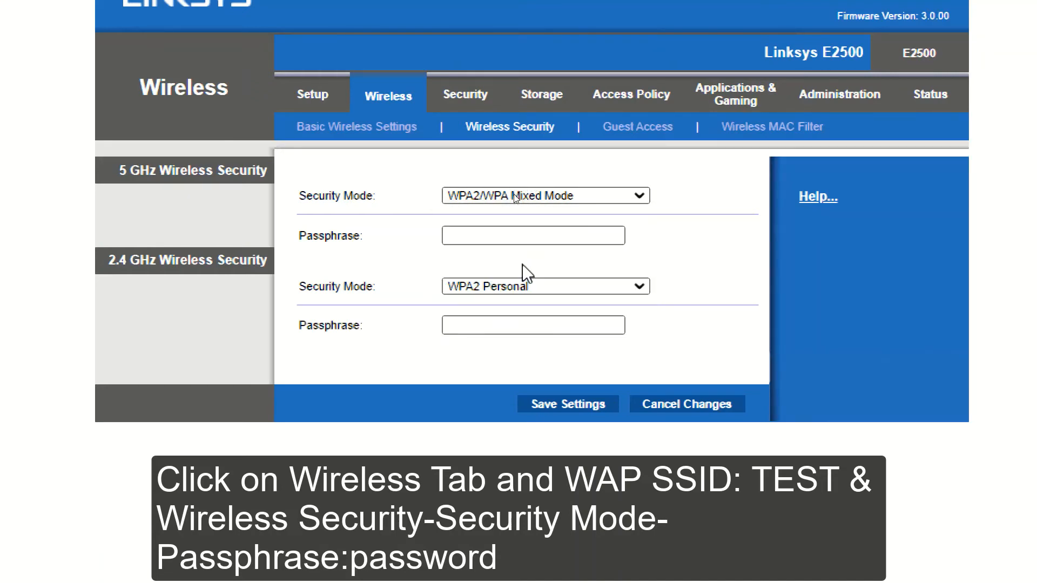
click(484, 335)
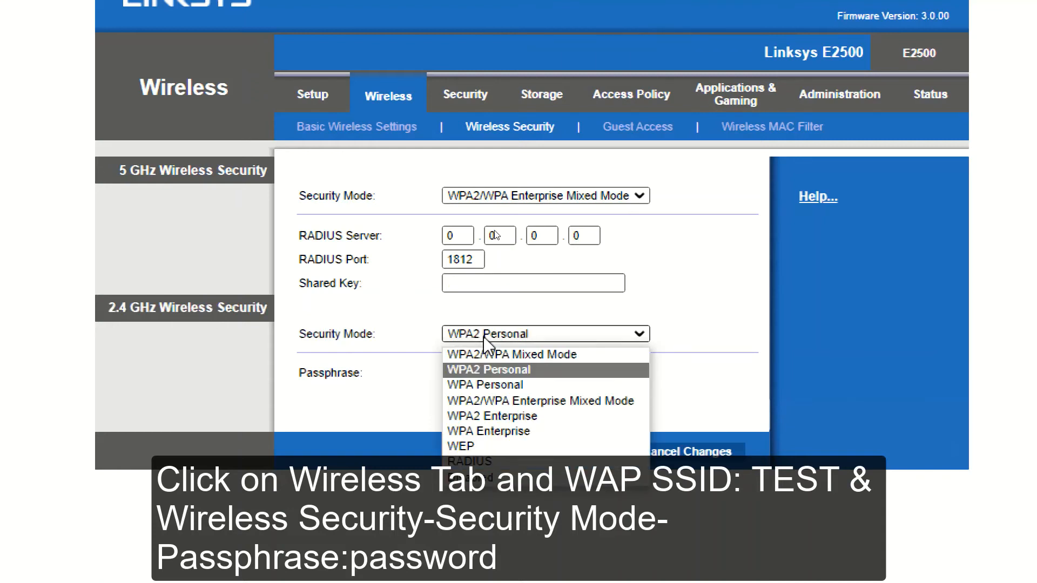
click(482, 354)
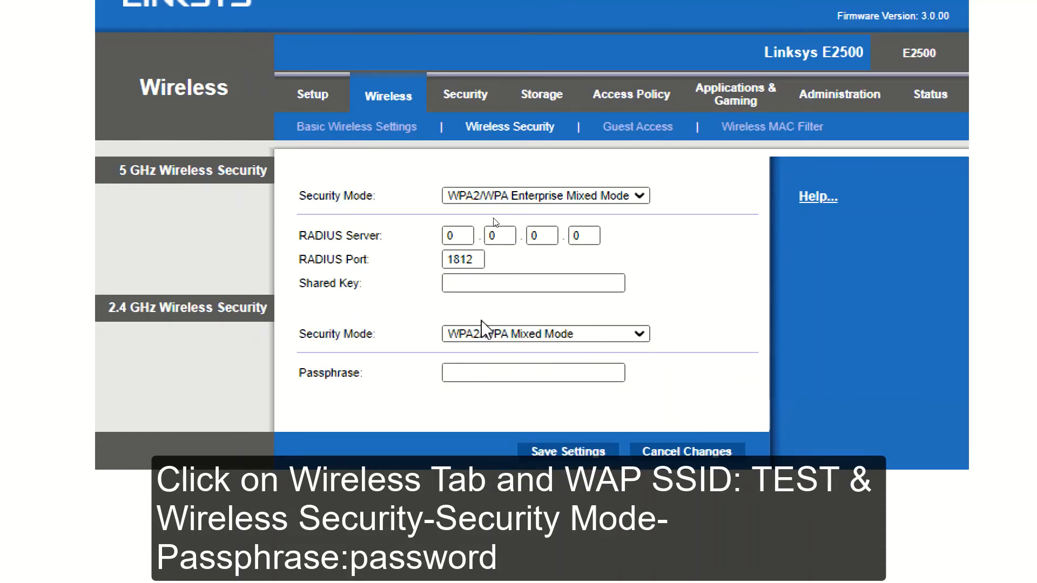
click(534, 200)
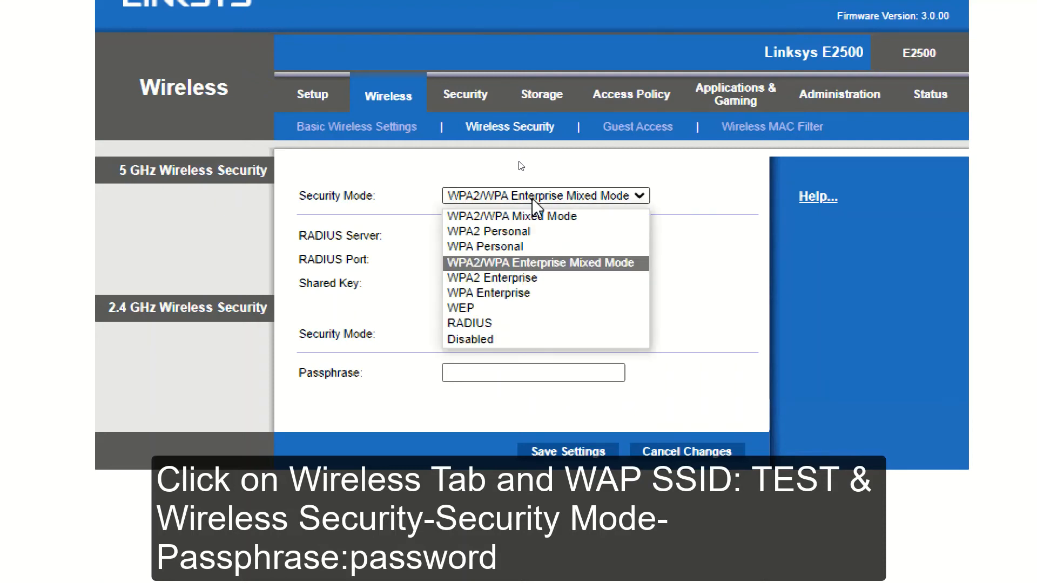
click(511, 219)
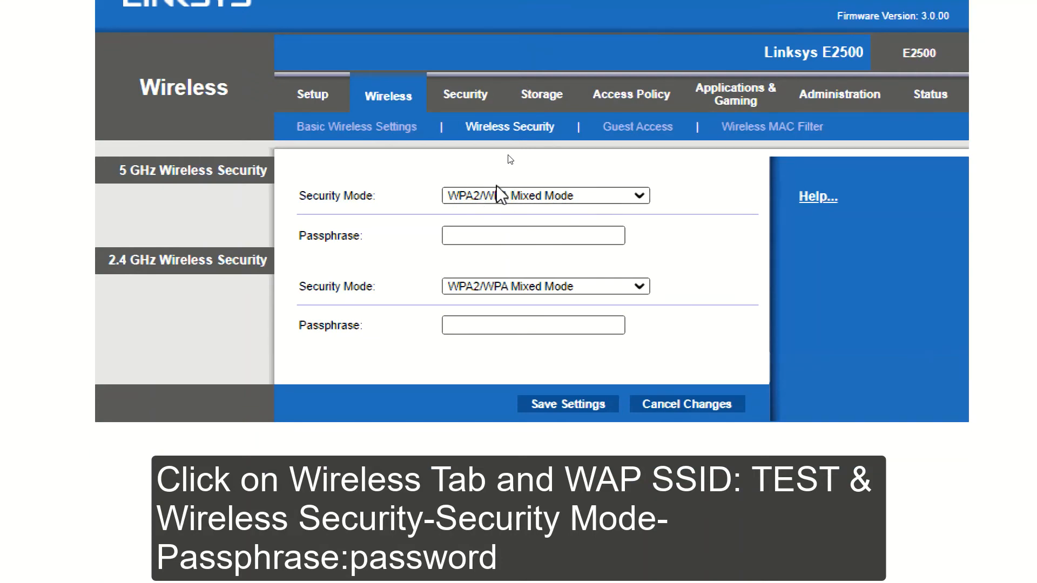
Step: Enter the wireless passphrase in the 5 GHz Passphrase field
click(486, 235)
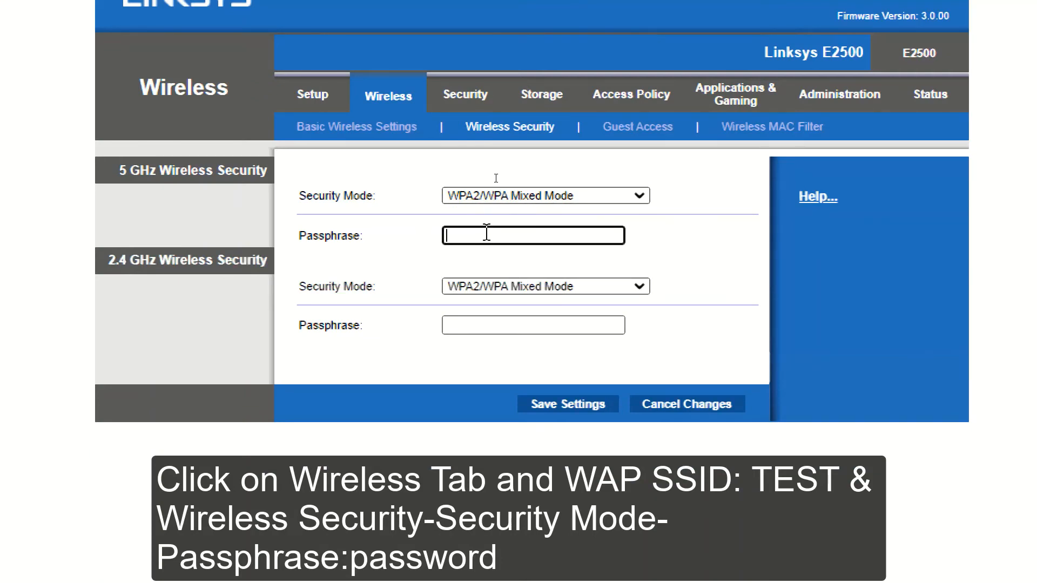
text(A)
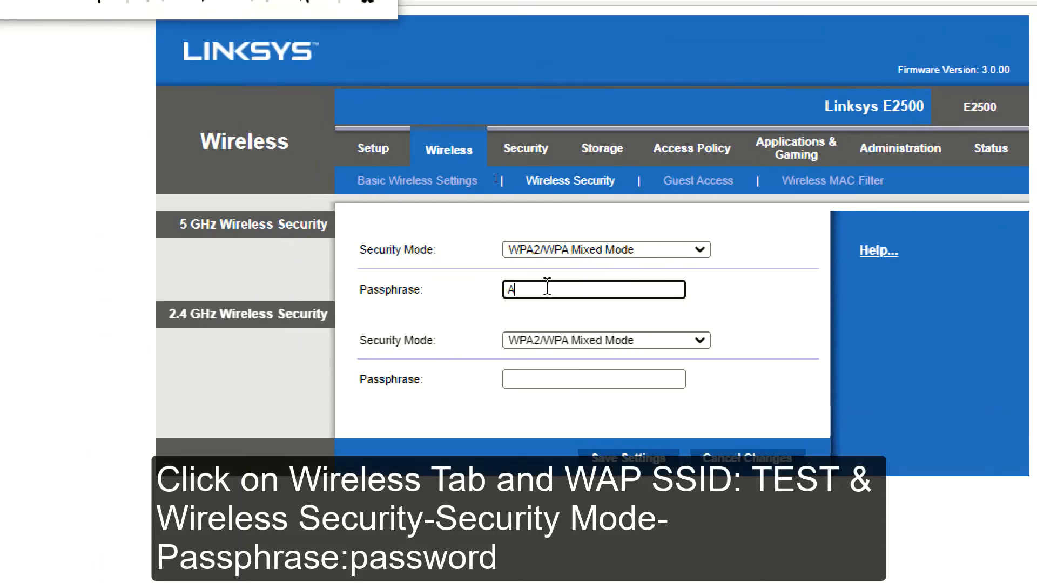
key(BackSpace)
text(PASSW)
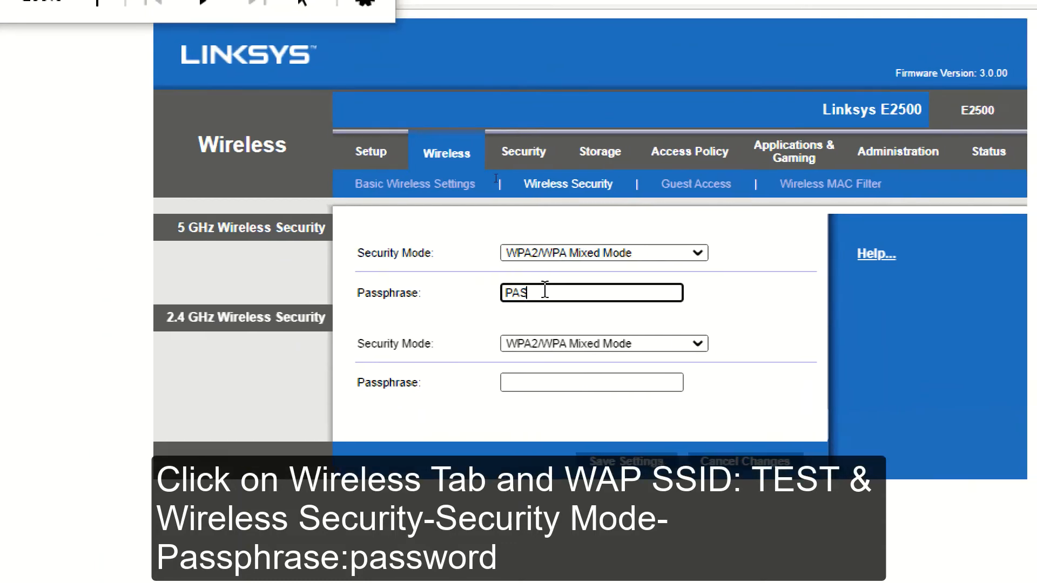
key(BackSpace)
key(BackSpace)
key(BackSpace)
key(BackSpace)
key(BackSpace)
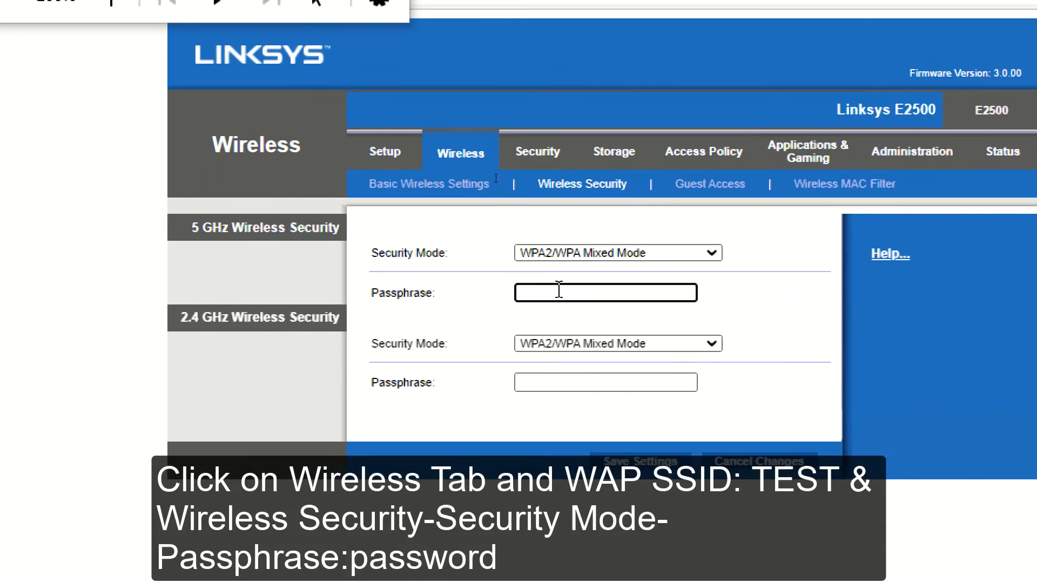
text(password)
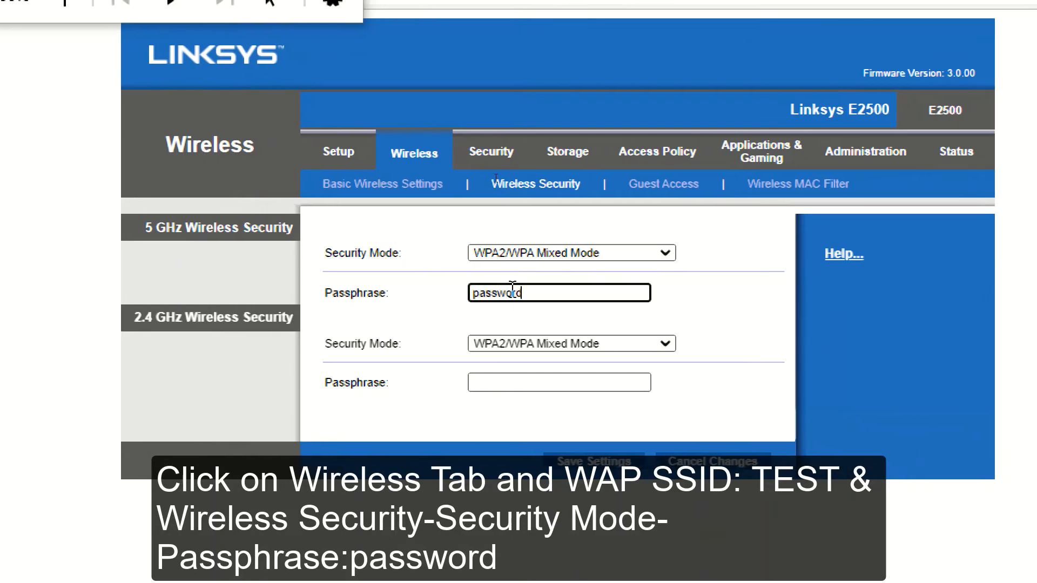
Step: Enter the same passphrase for the 2.4 GHz band, then bring the Notepad notes back up
click(517, 380)
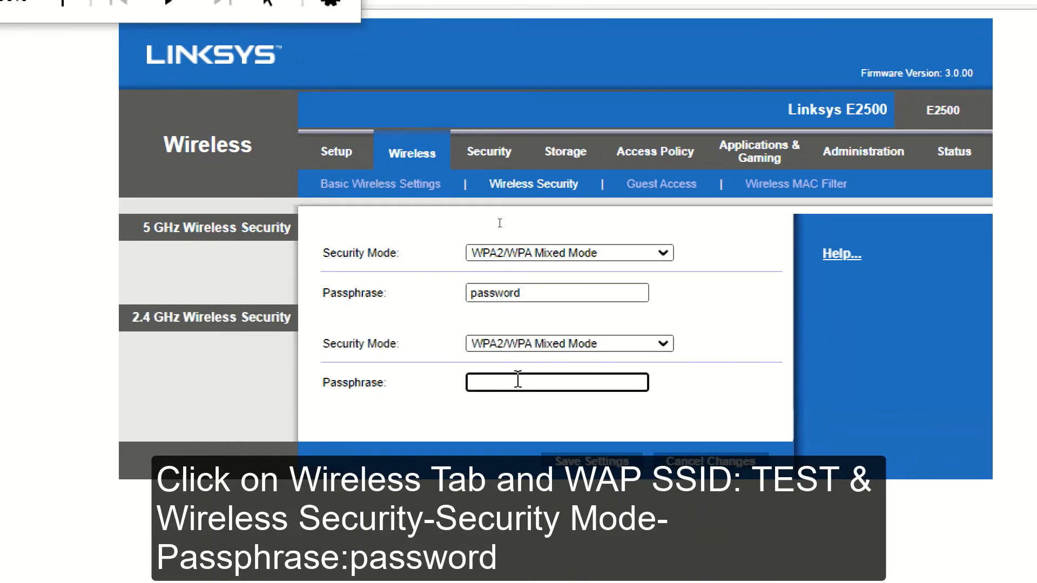
text(password)
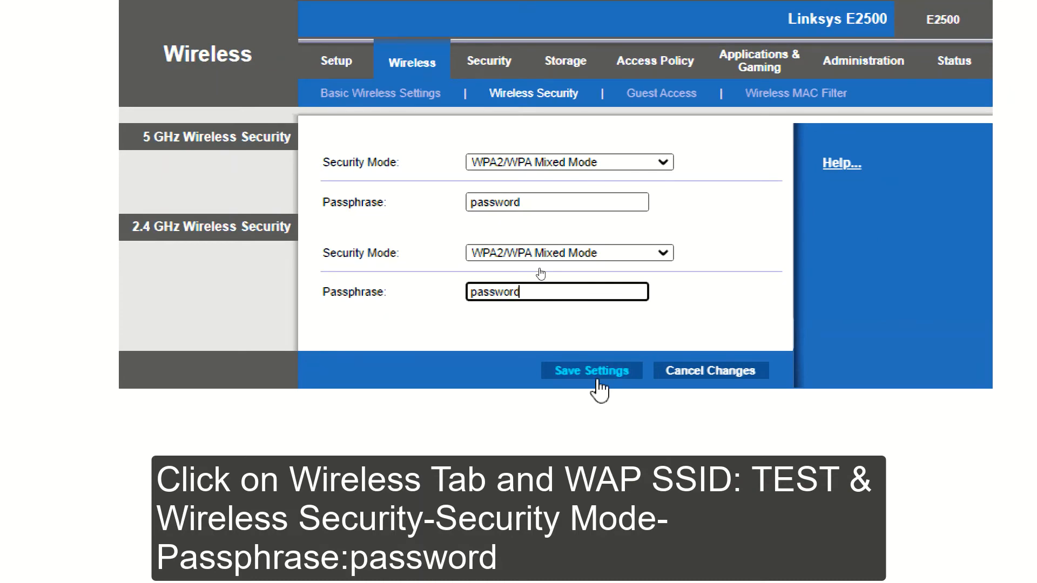
key(super+minus)
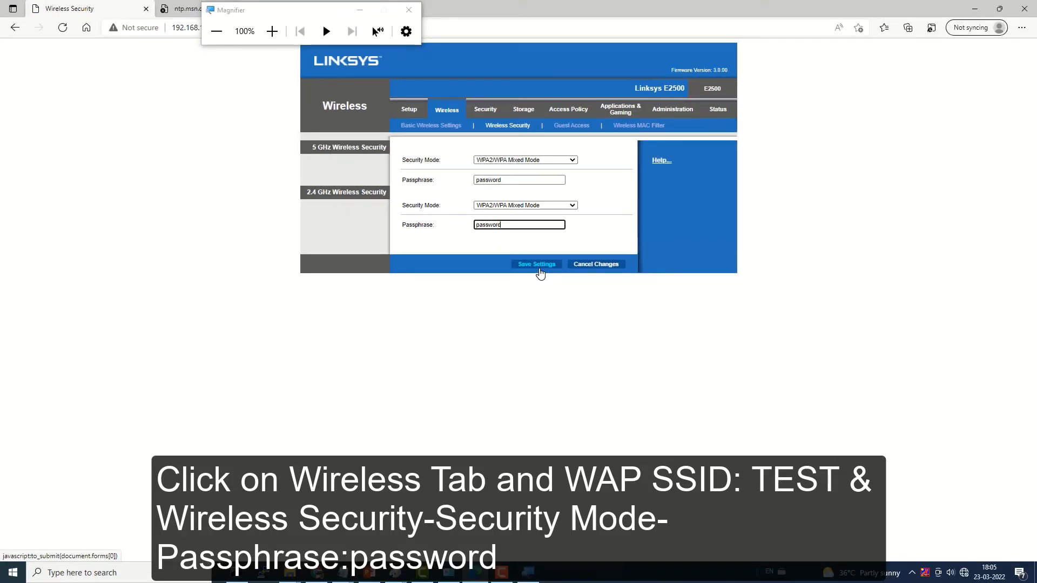
click(502, 573)
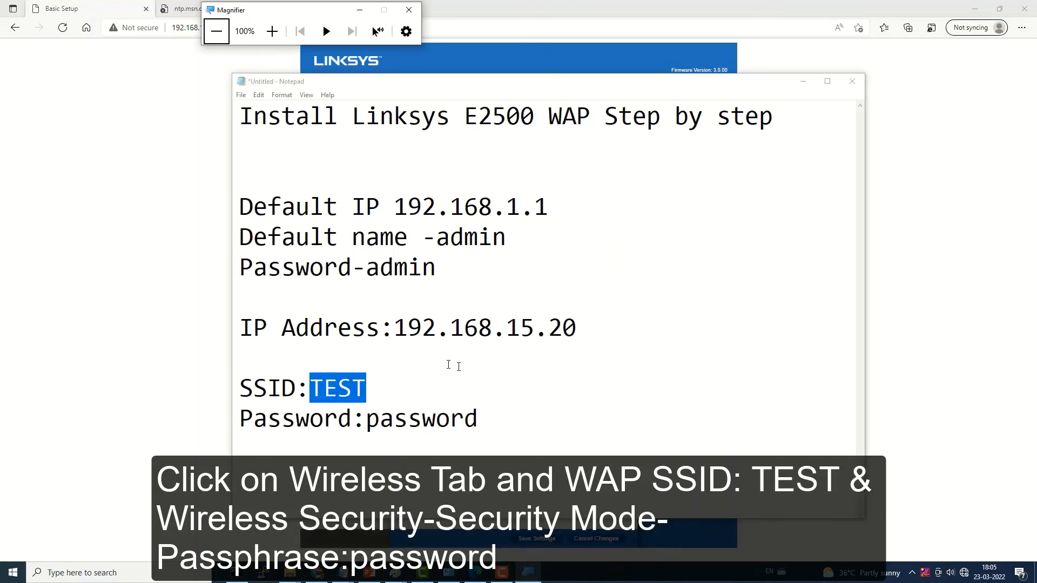
Step: Check the notes for the SSID TEST and its planned wireless password
click(319, 387)
double_click(358, 395)
drag(366, 418, 478, 419)
click(470, 415)
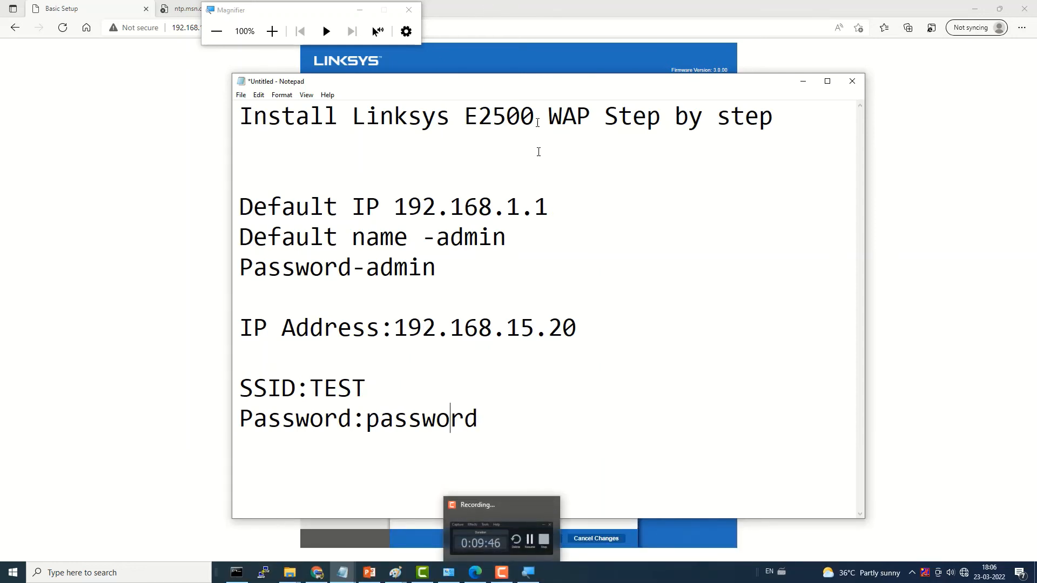
Step: Bring the notes to the front again and select the SSID and password lines
click(528, 69)
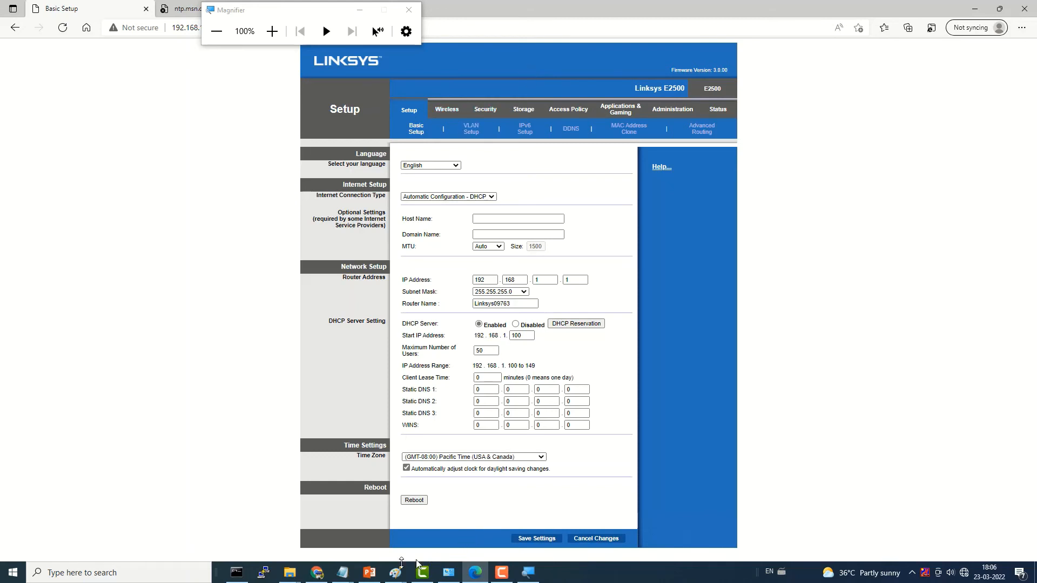
mouse_move(348, 573)
click(496, 537)
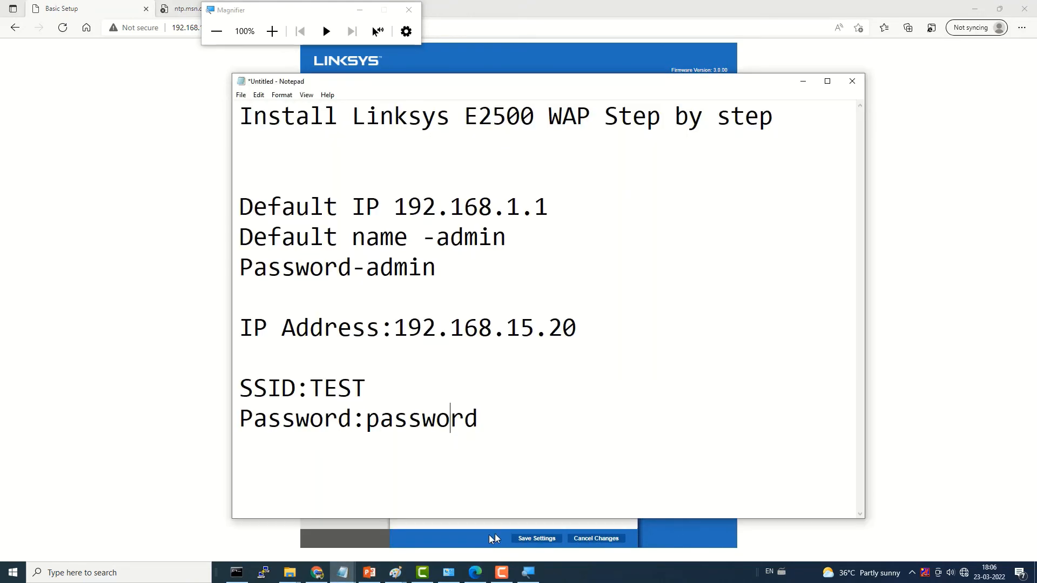
drag(529, 440, 254, 380)
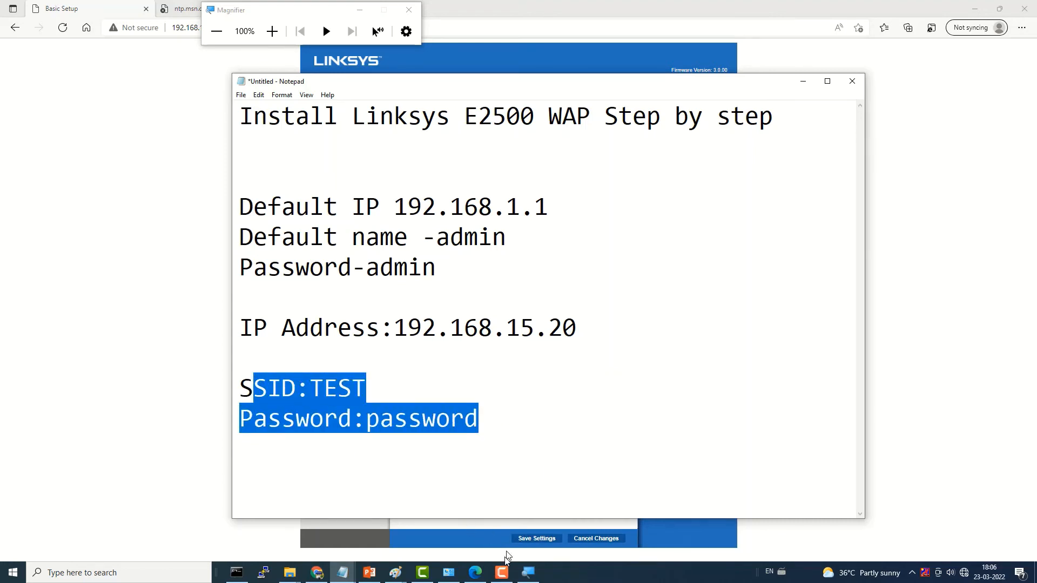
click(505, 573)
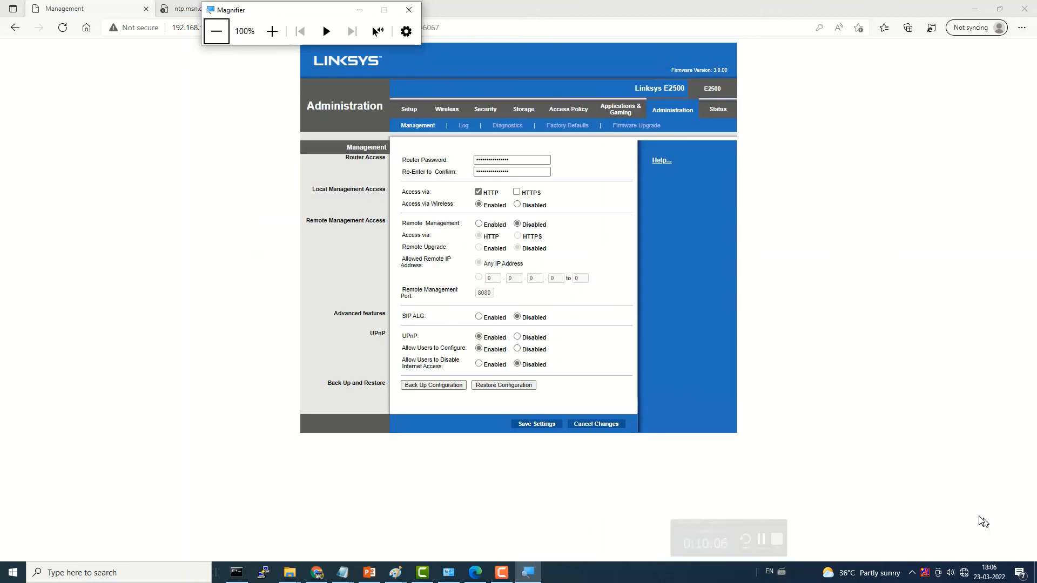
Step: On the Management page, replace the old Router Password with a new one and confirm it
click(530, 574)
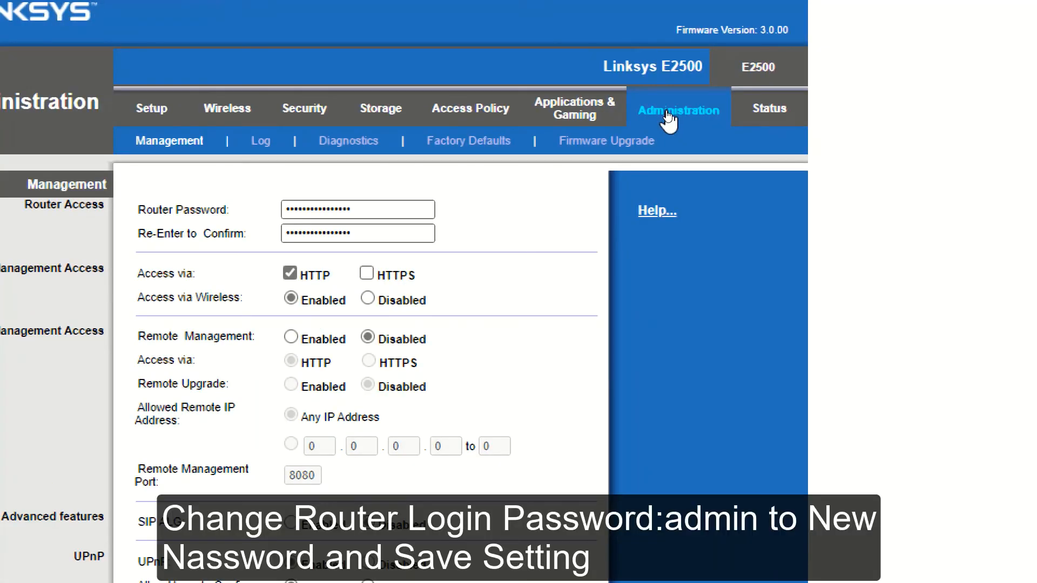
click(340, 209)
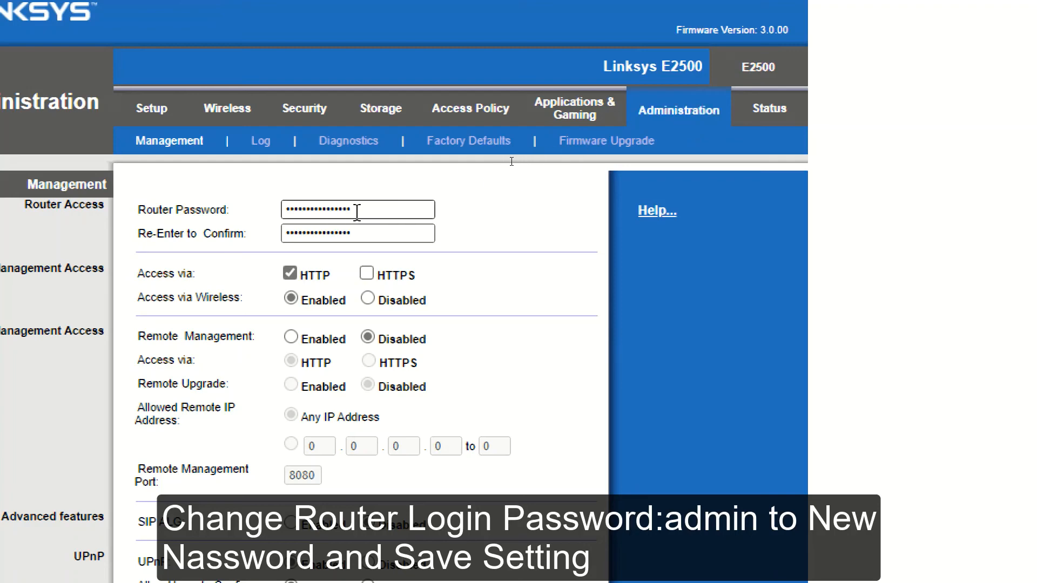
double_click(359, 211)
key(BackSpace)
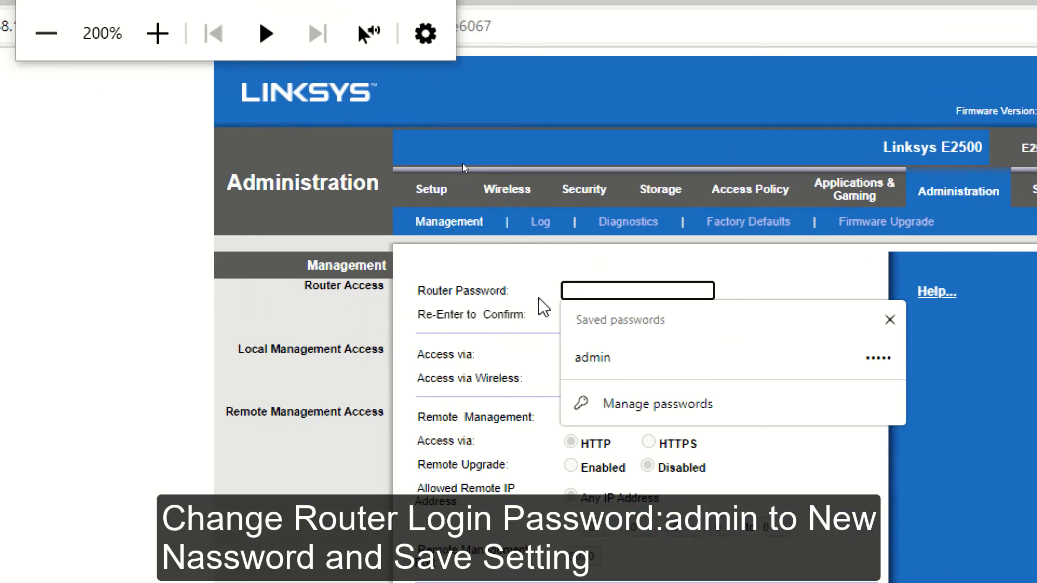
text(•••••)
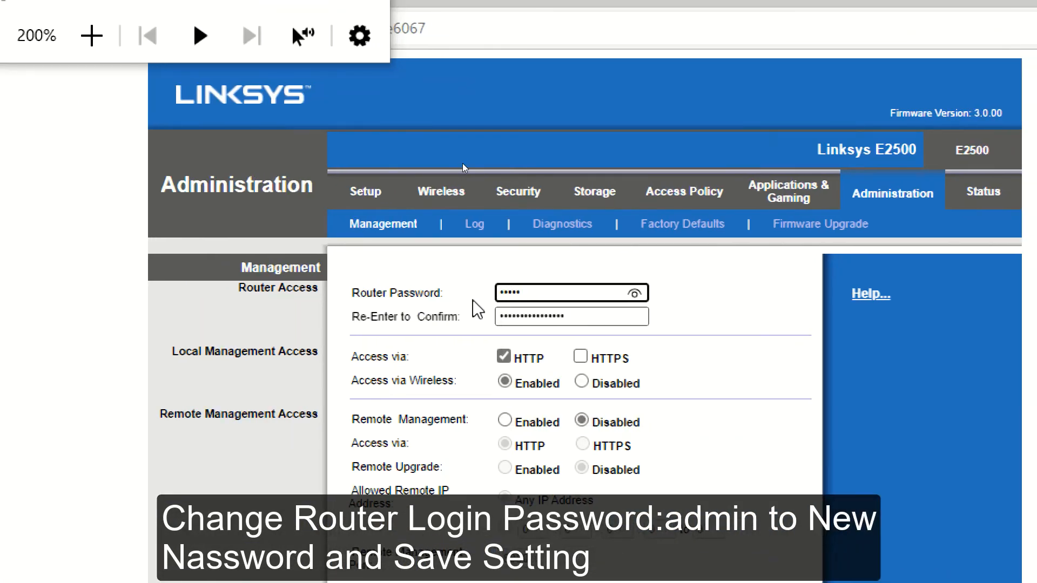
key(BackSpace)
key(BackSpace)
key(BackSpace)
key(BackSpace)
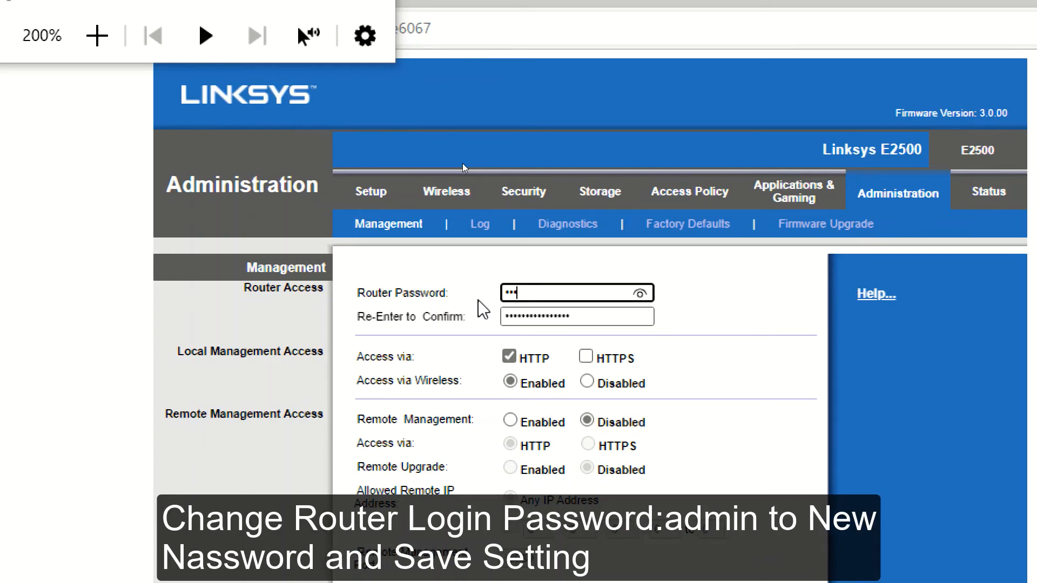
key(BackSpace)
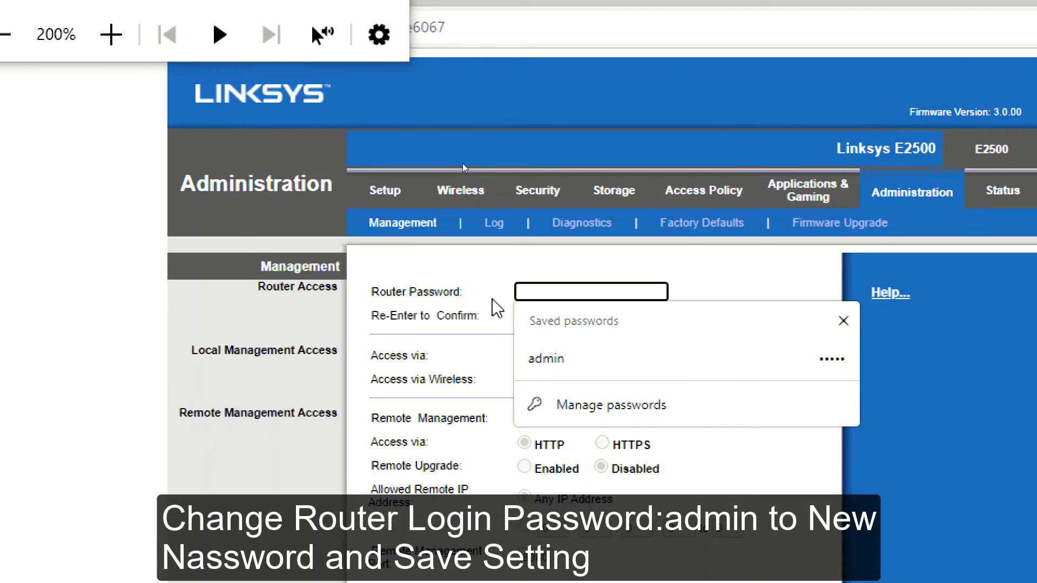
text(•••••••••)
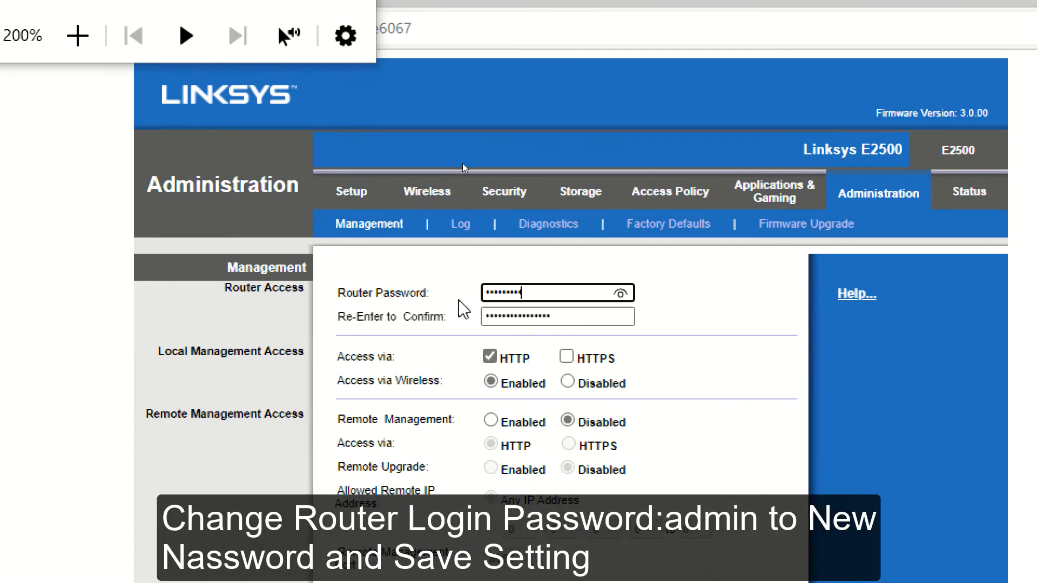
text(••••)
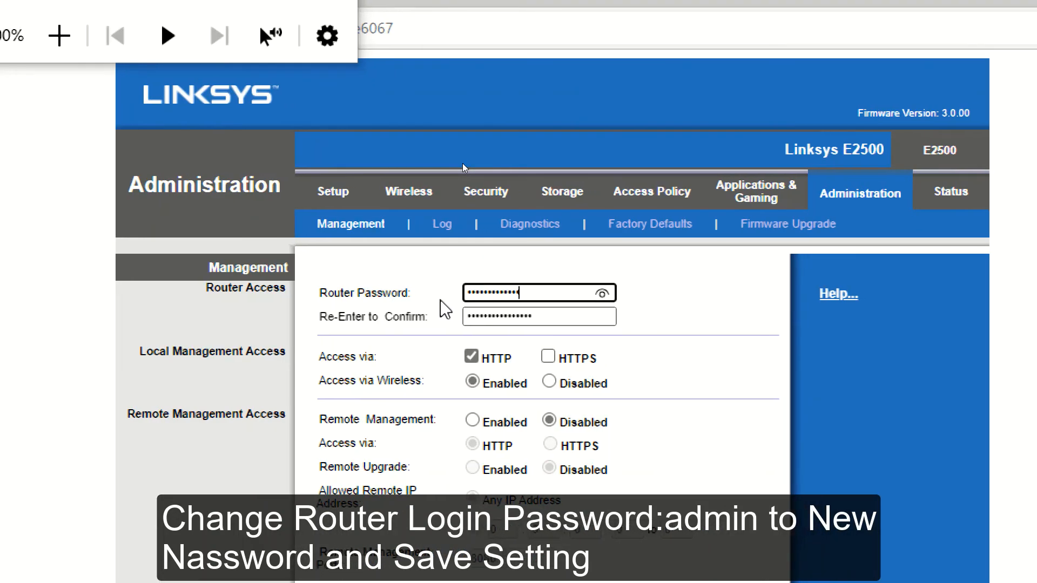
key(Tab)
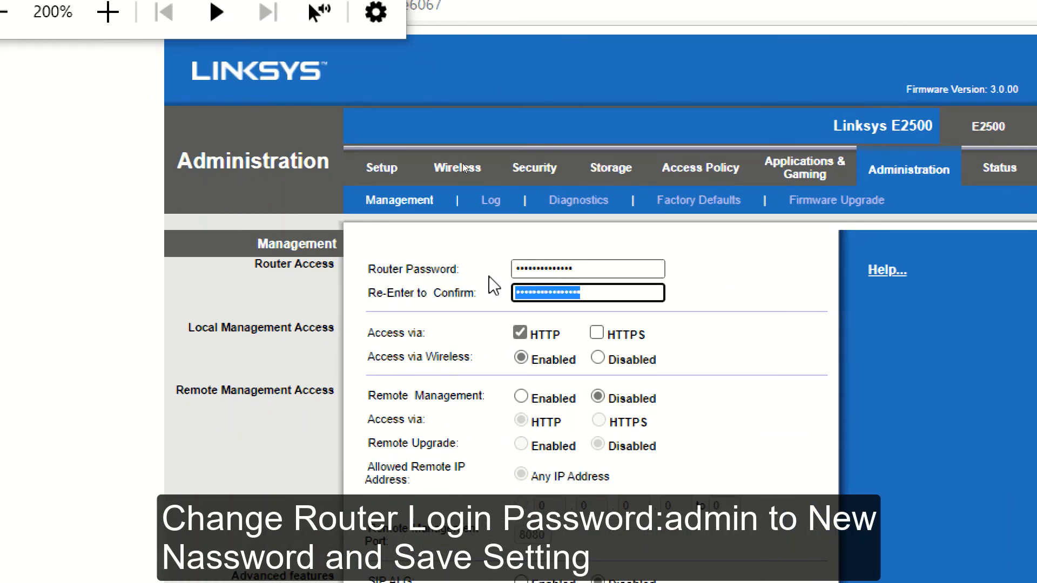
text(••••••••)
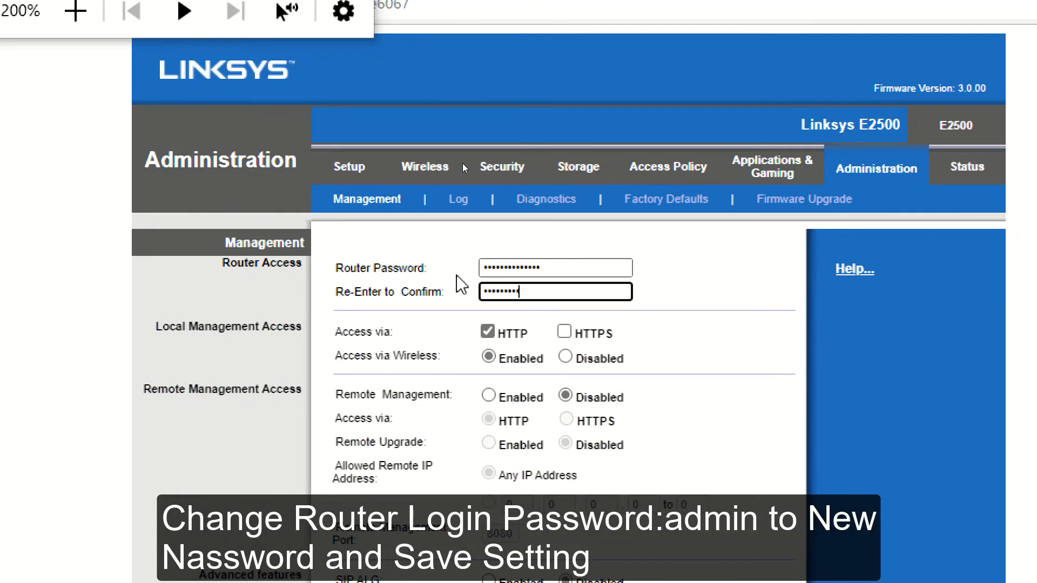
text(•••••••)
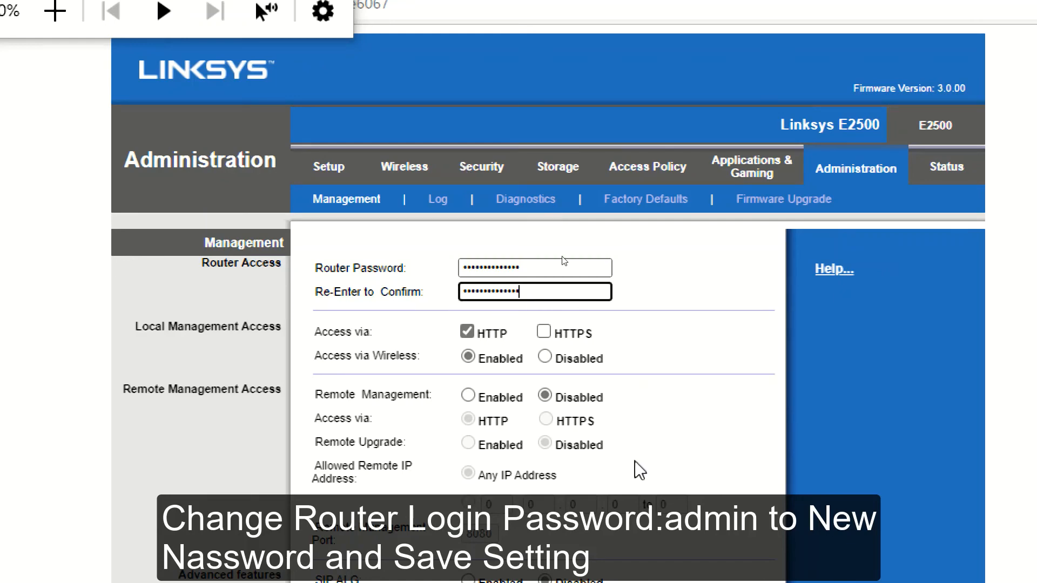
key(super+minus)
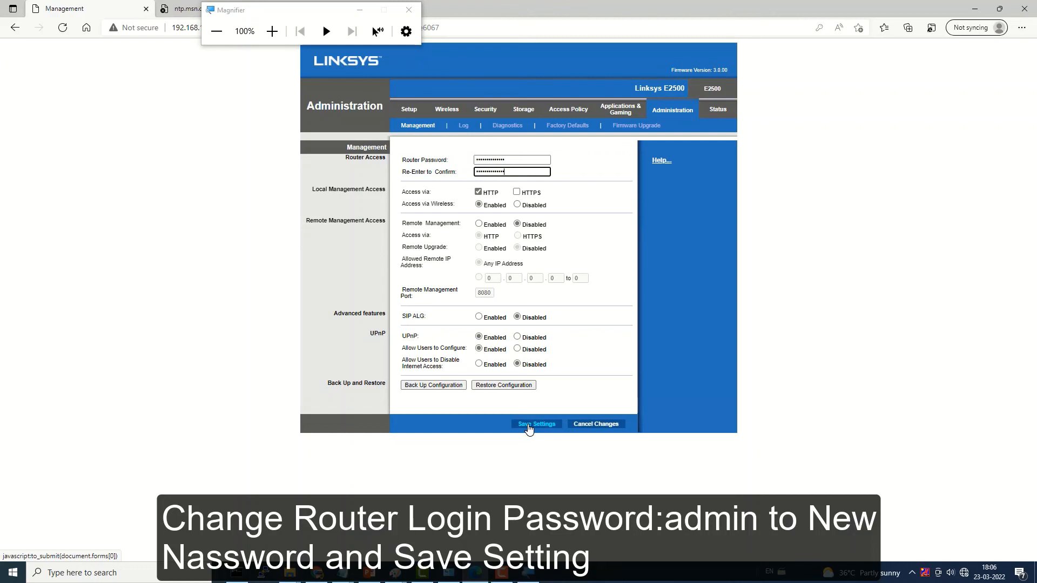
Step: Save the new router password, decline Edge's password prompt, and log back in as admin
click(528, 425)
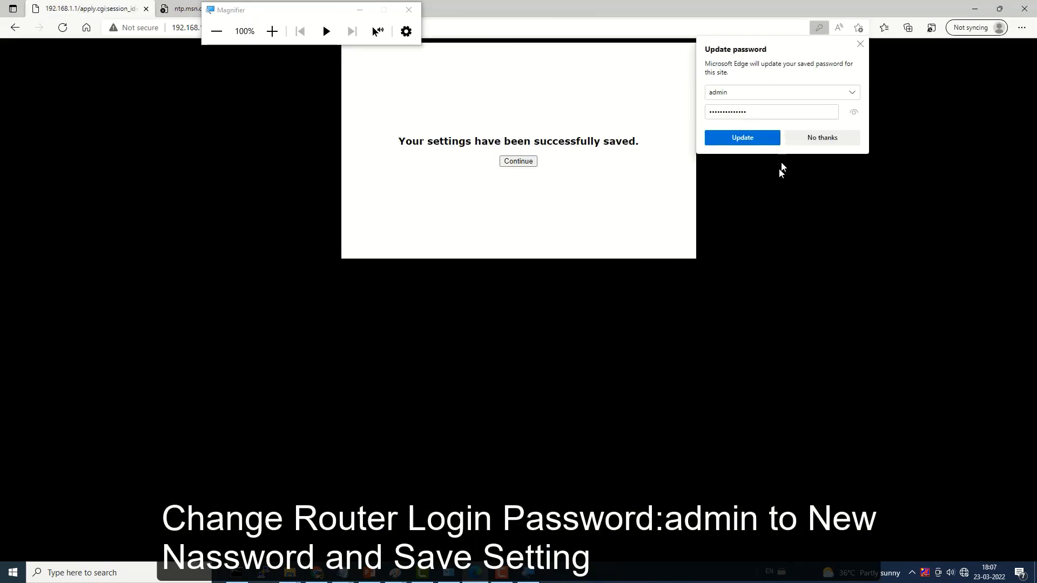
click(800, 141)
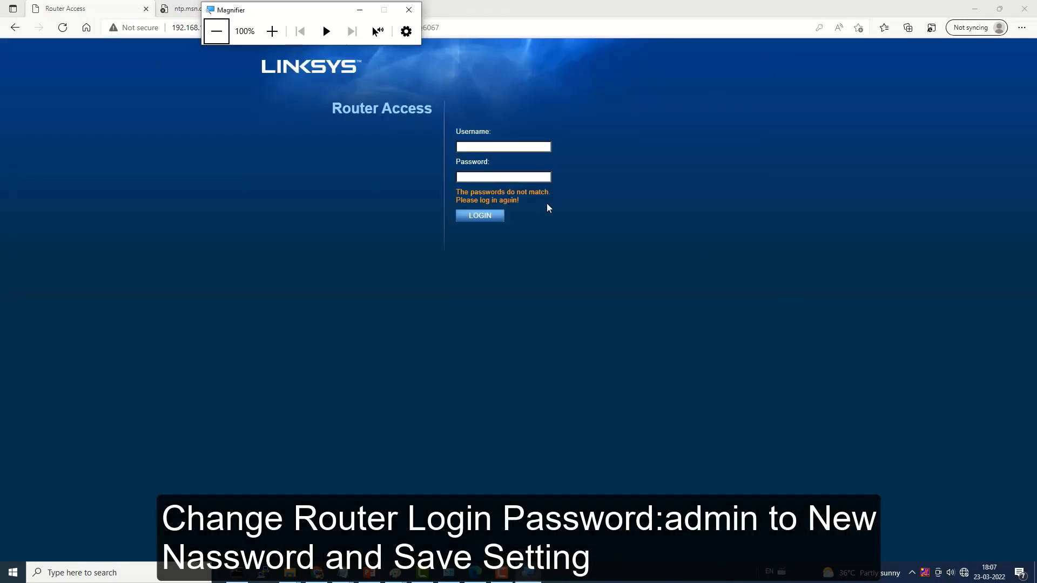
click(483, 145)
text(a)
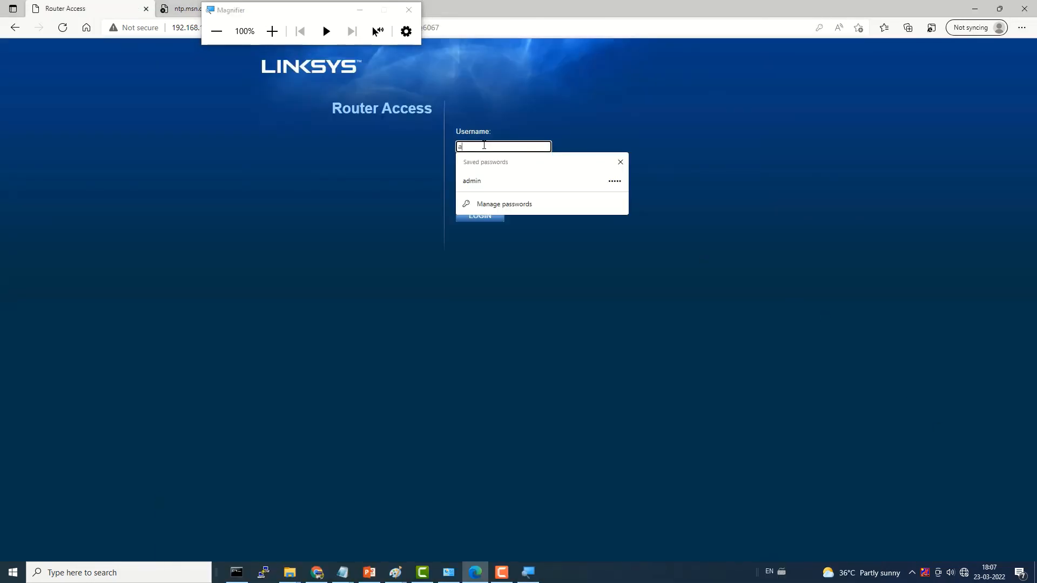
text(dmin)
key(Tab)
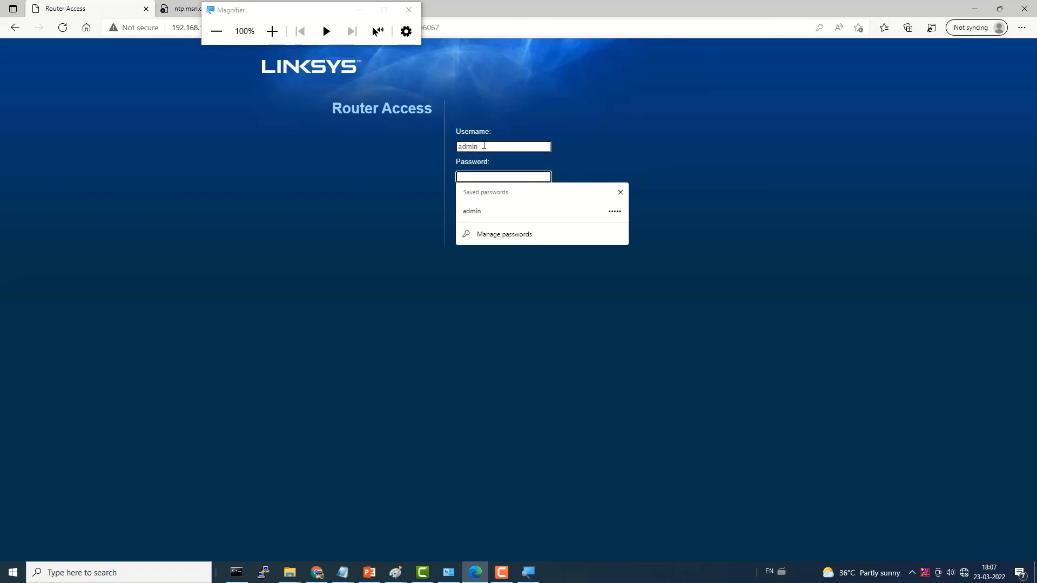
text(a)
key(BackSpace)
text(ad)
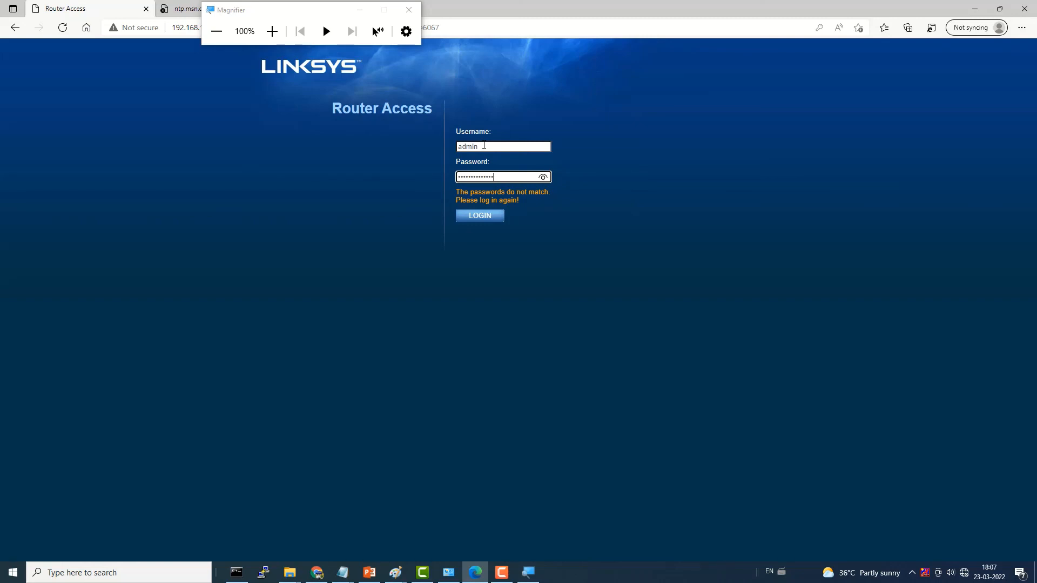
click(488, 218)
Step: Switch windows from the taskbar to return to the Management page
mouse_move(507, 573)
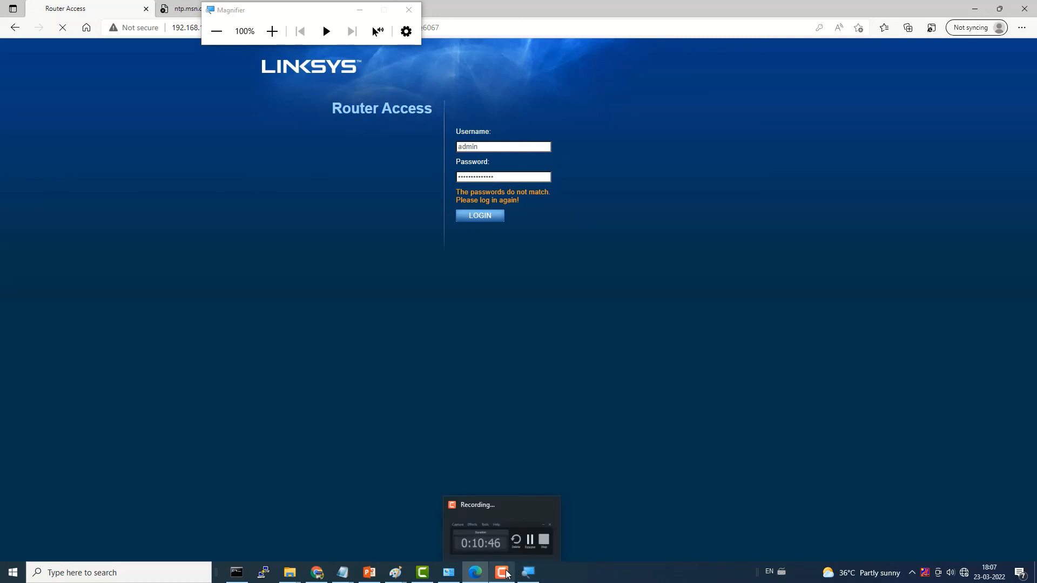
click(507, 573)
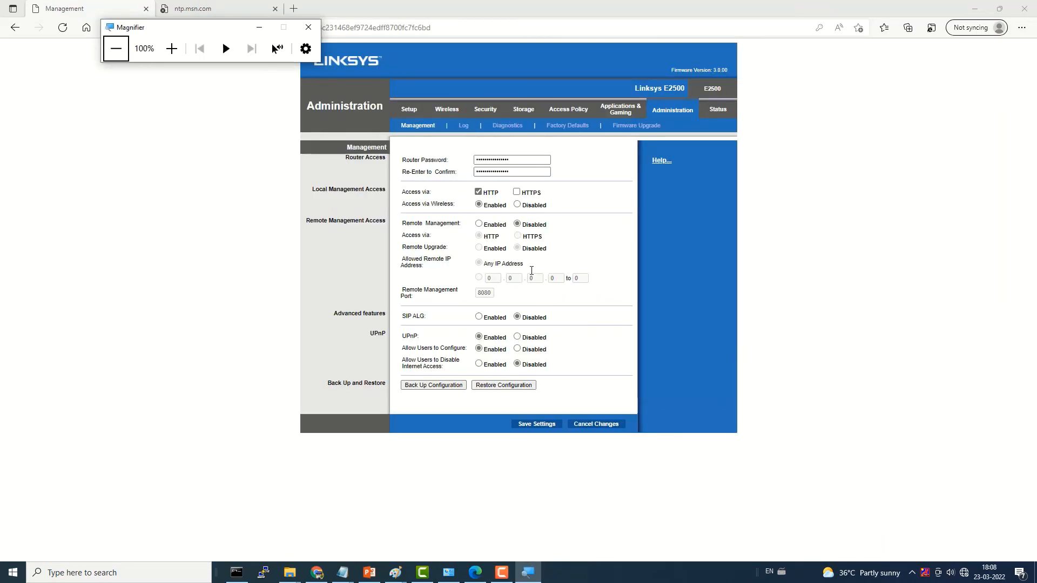
click(502, 572)
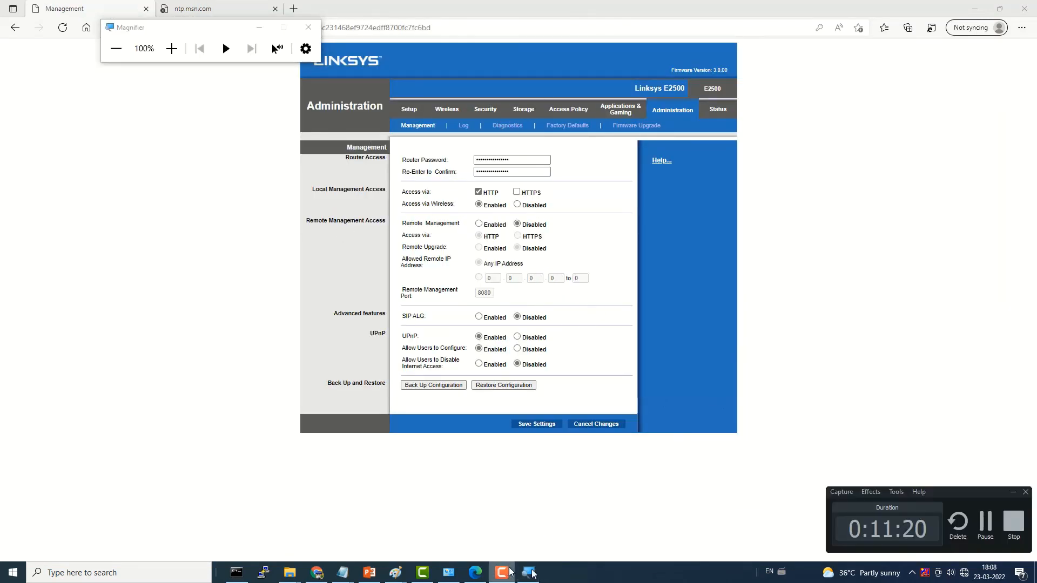